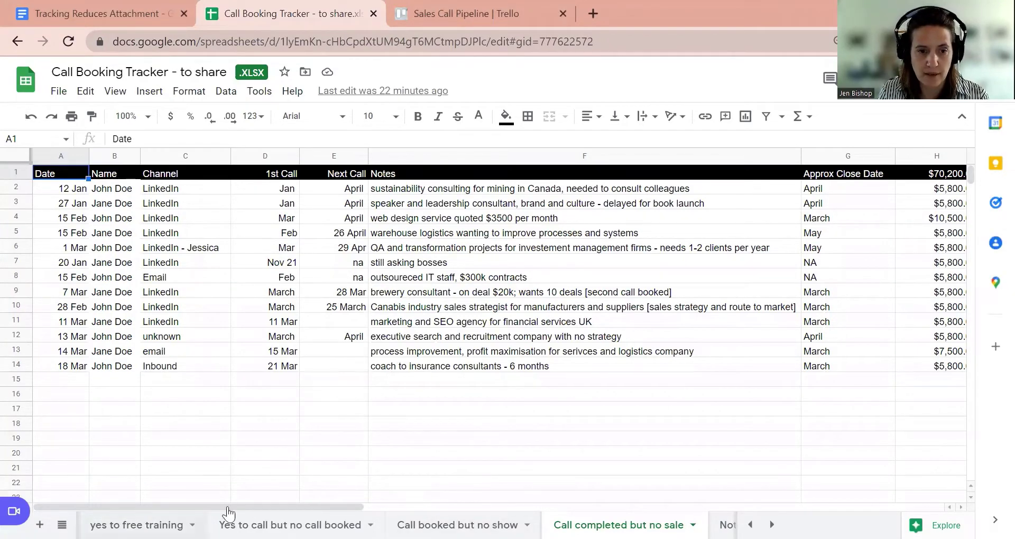
Look through the tracker's stage sheets from Not now but in future to Sale Lost - Declined.
{"action": "left_click_drag", "start_coordinate": [232, 509], "coordinate": [311, 508]}
{"action": "scroll", "coordinate": [497, 338], "scroll_direction": "left", "scroll_amount": 5}
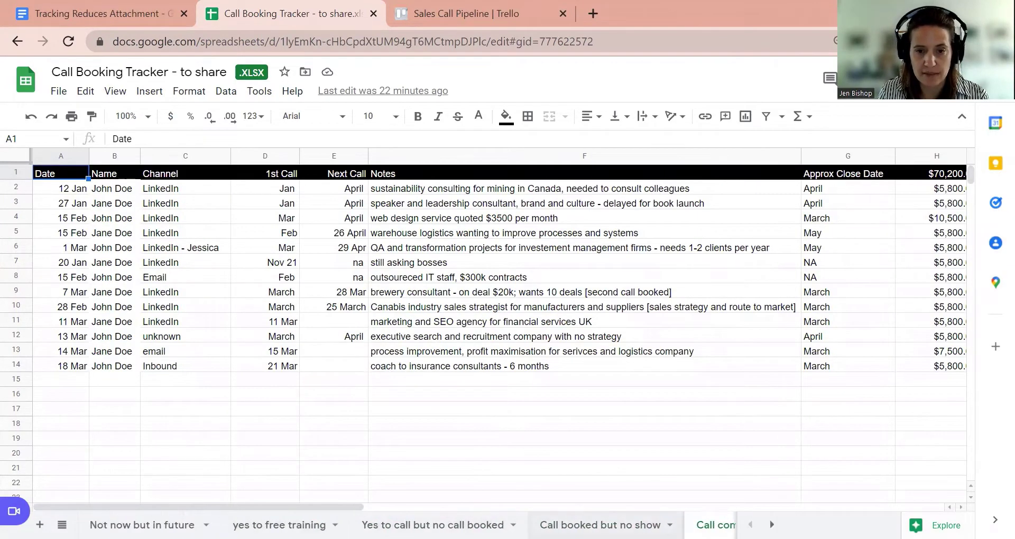
{"action": "left_click_drag", "start_coordinate": [322, 509], "coordinate": [293, 508]}
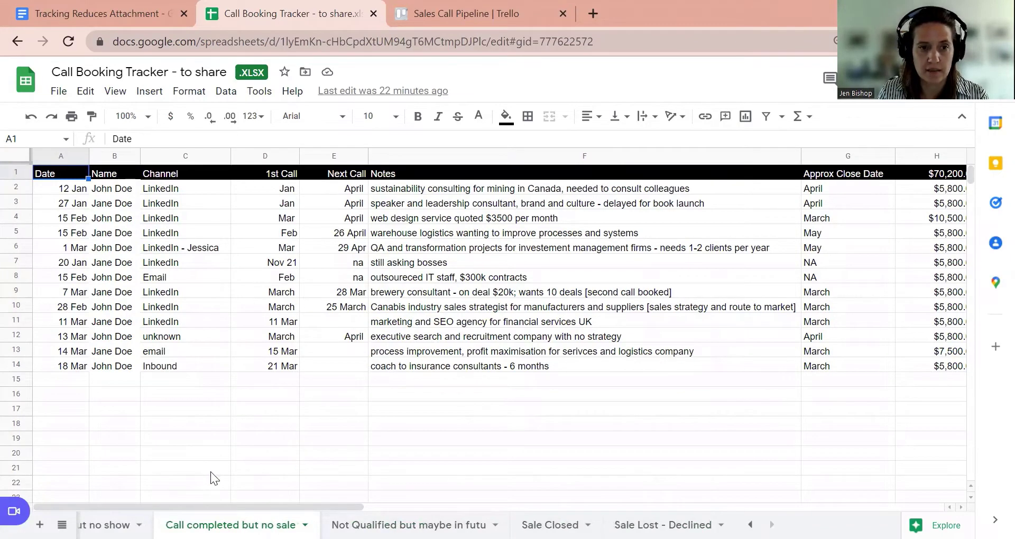
Review the Date, Name, Channel, 1st Call, Next Call and Notes columns of the Call completed but no sale sheet.
{"action": "left_click", "coordinate": [72, 156]}
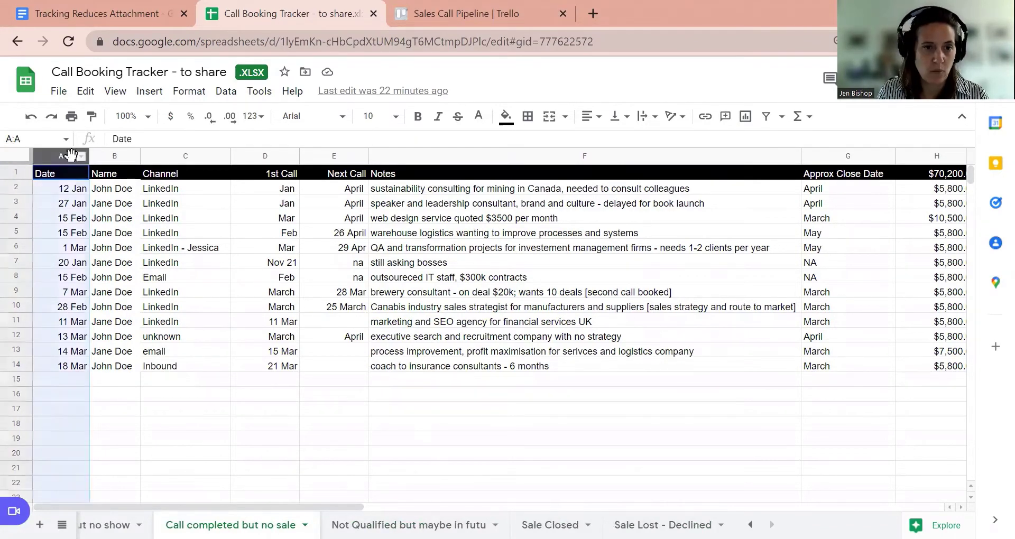
{"action": "left_click", "coordinate": [110, 153]}
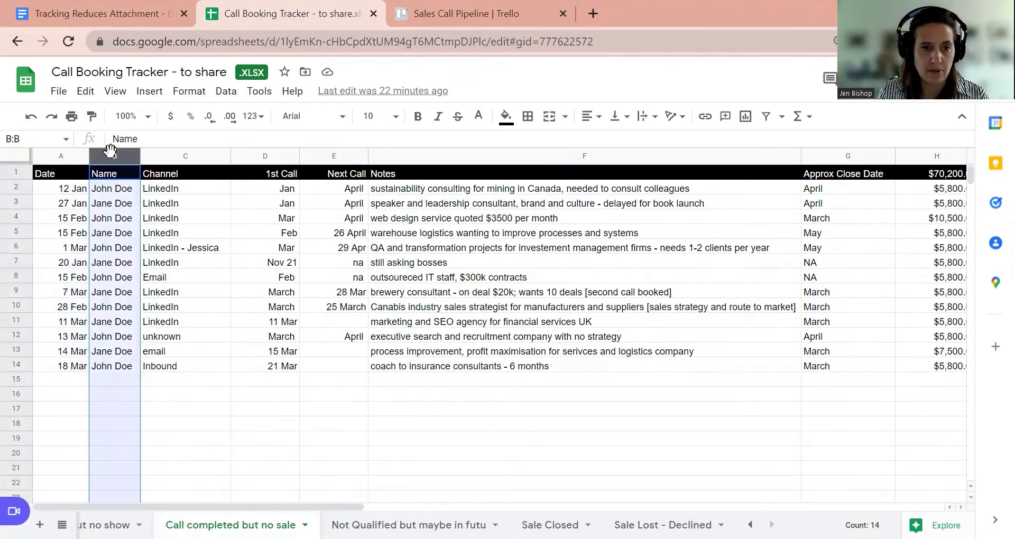
{"action": "left_click", "coordinate": [161, 155]}
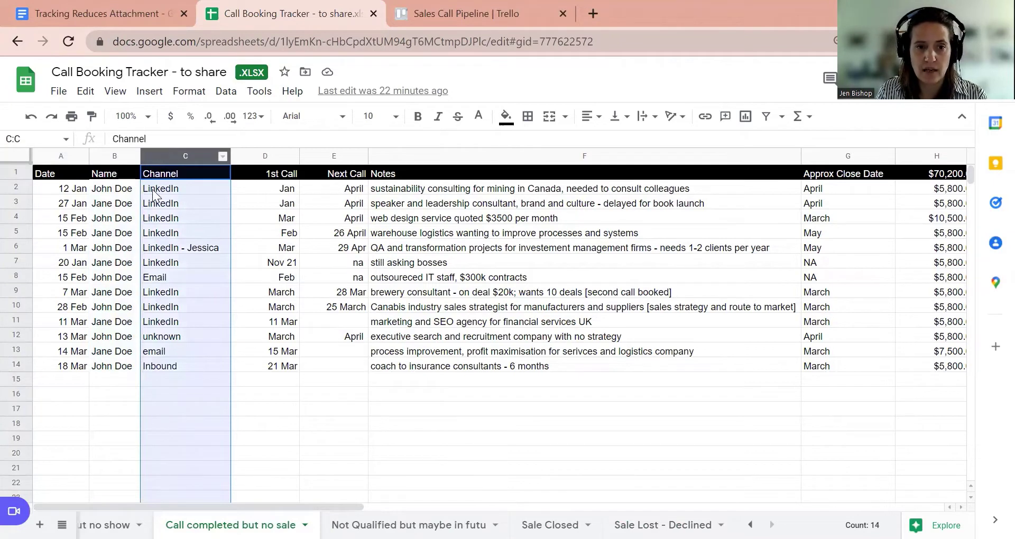
{"action": "left_click", "coordinate": [171, 368]}
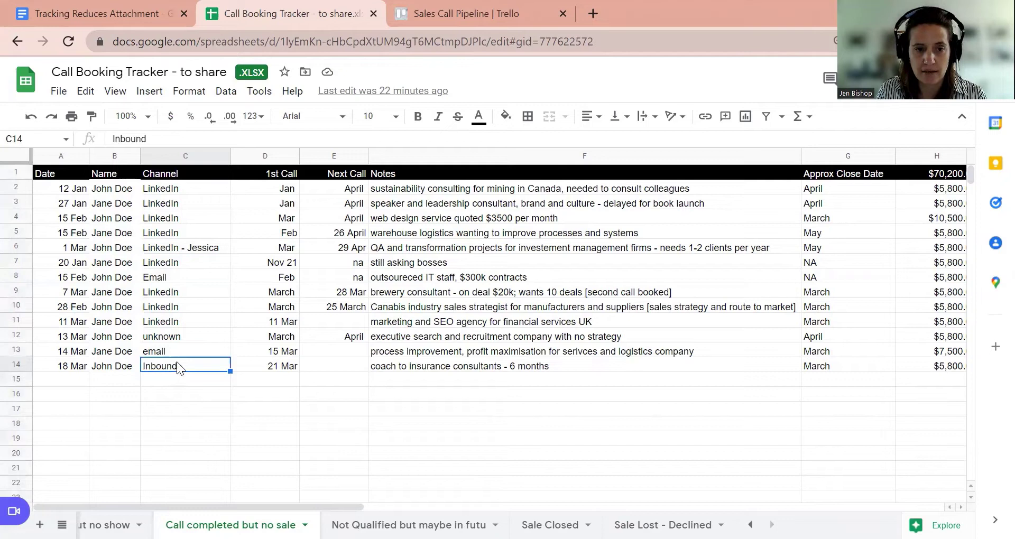
{"action": "left_click", "coordinate": [251, 158]}
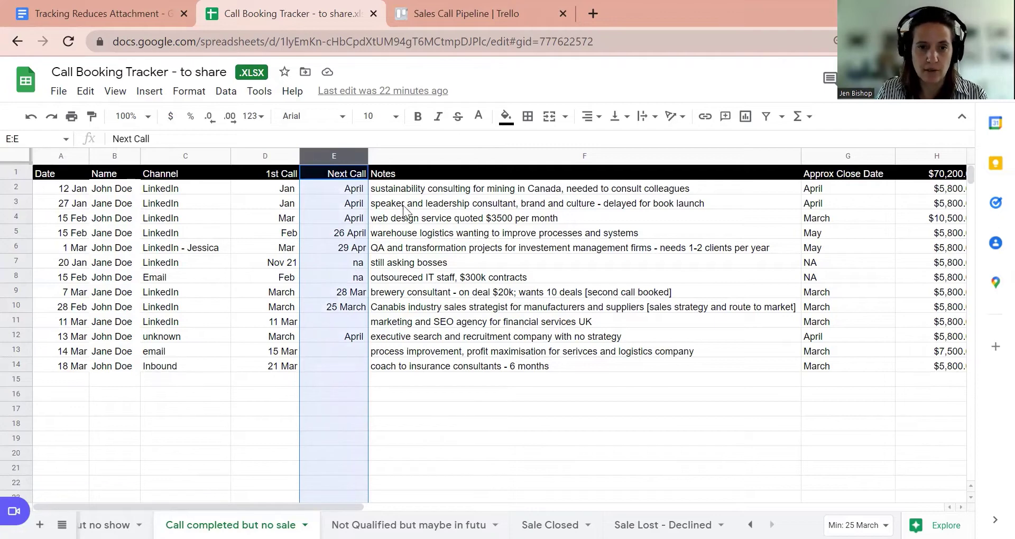
{"action": "left_click", "coordinate": [431, 157]}
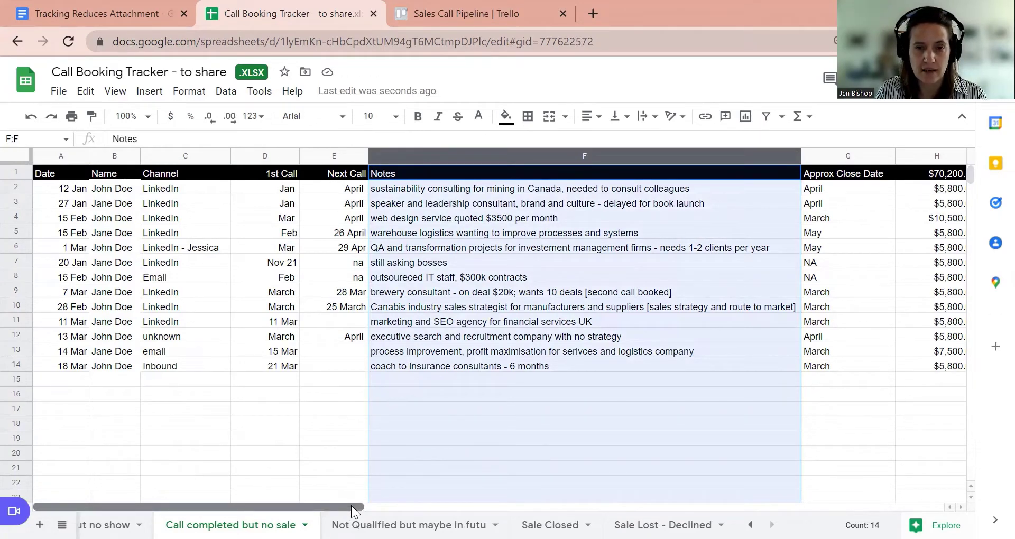
Examine the Approx Close Date column, including the entries in G3 and G4.
{"action": "left_click_drag", "start_coordinate": [351, 505], "coordinate": [480, 506]}
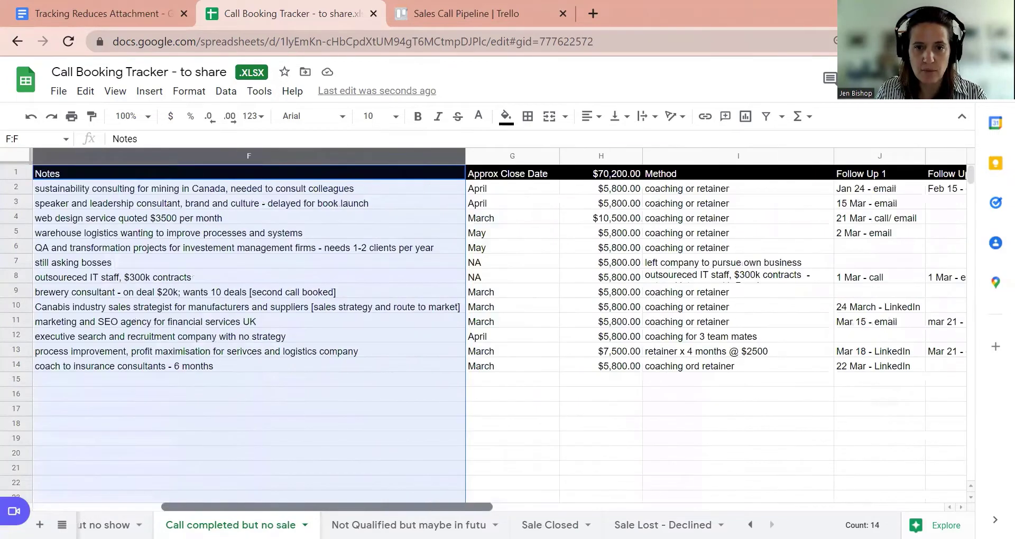
{"action": "left_click", "coordinate": [499, 155]}
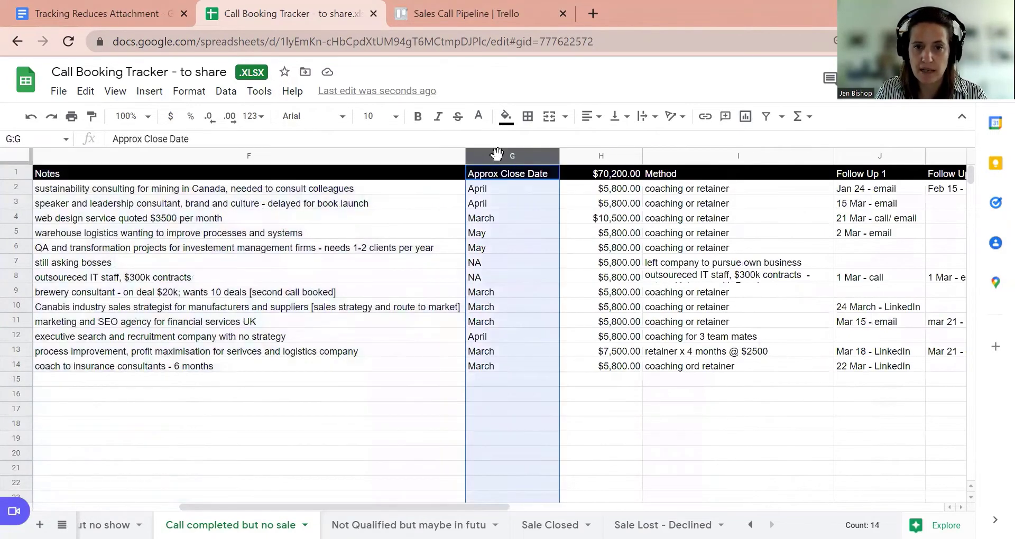
{"action": "left_click", "coordinate": [485, 202]}
{"action": "left_click", "coordinate": [488, 219]}
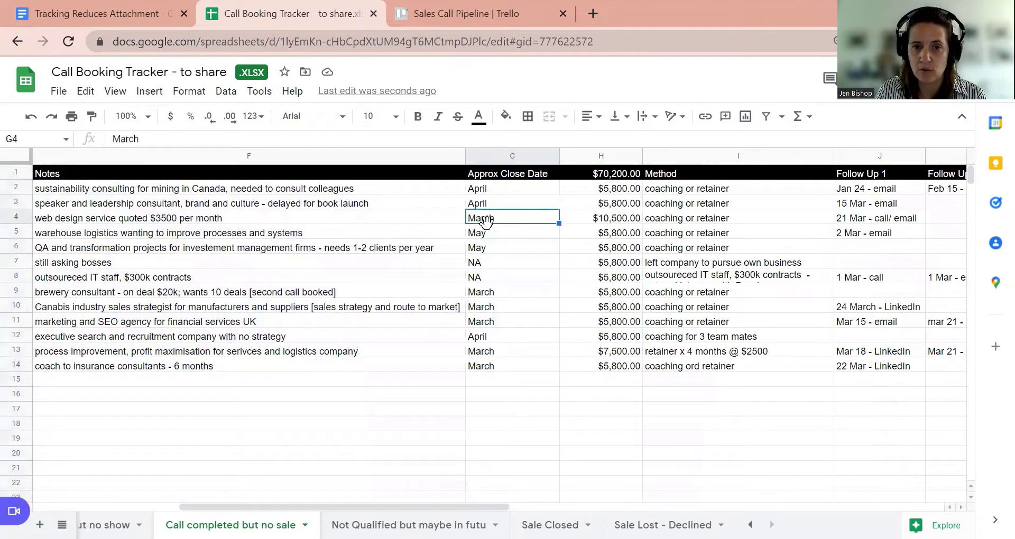
{"action": "left_click", "coordinate": [479, 155]}
Inspect the SUM formula in H1 and the deal amounts listed beneath it, leaving the formula as it is.
{"action": "left_click", "coordinate": [599, 191]}
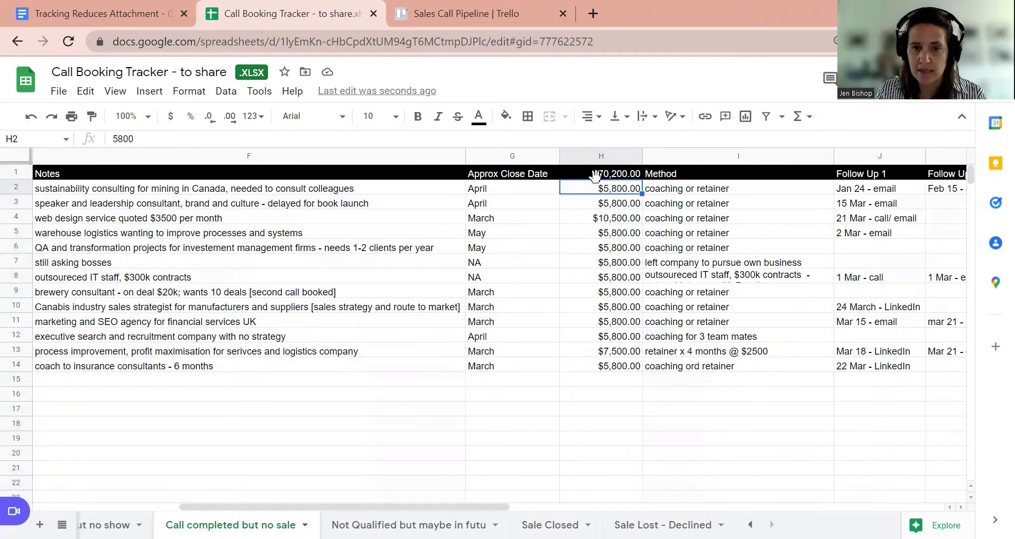
{"action": "left_click", "coordinate": [592, 174]}
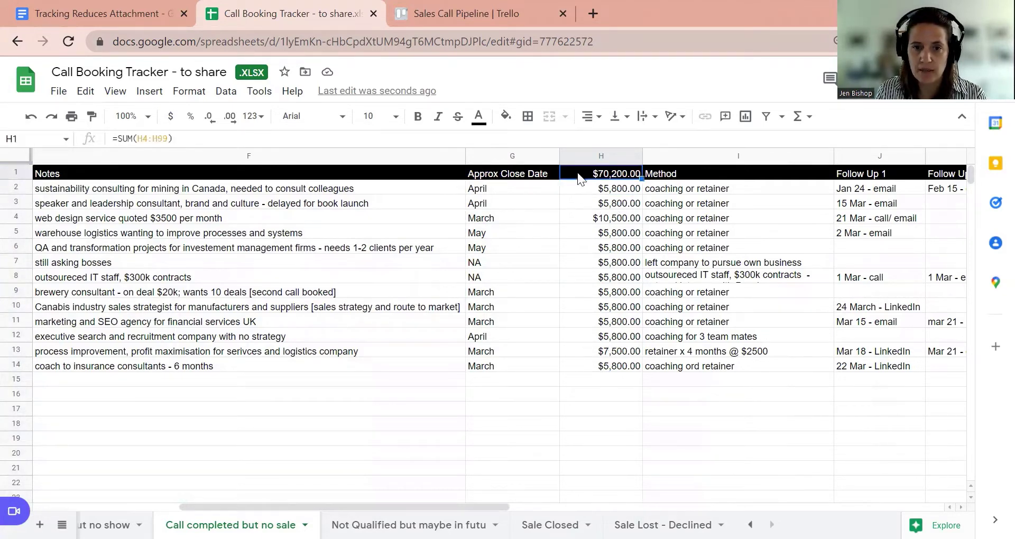
{"action": "left_click", "coordinate": [201, 139]}
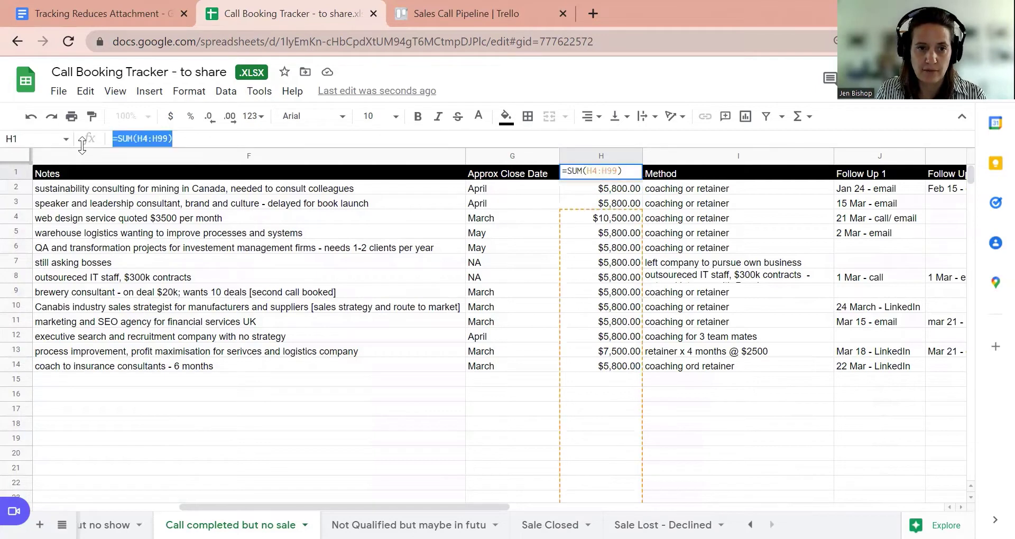
{"action": "left_click_drag", "start_coordinate": [83, 140], "coordinate": [228, 144]}
{"action": "key", "text": "Return"}
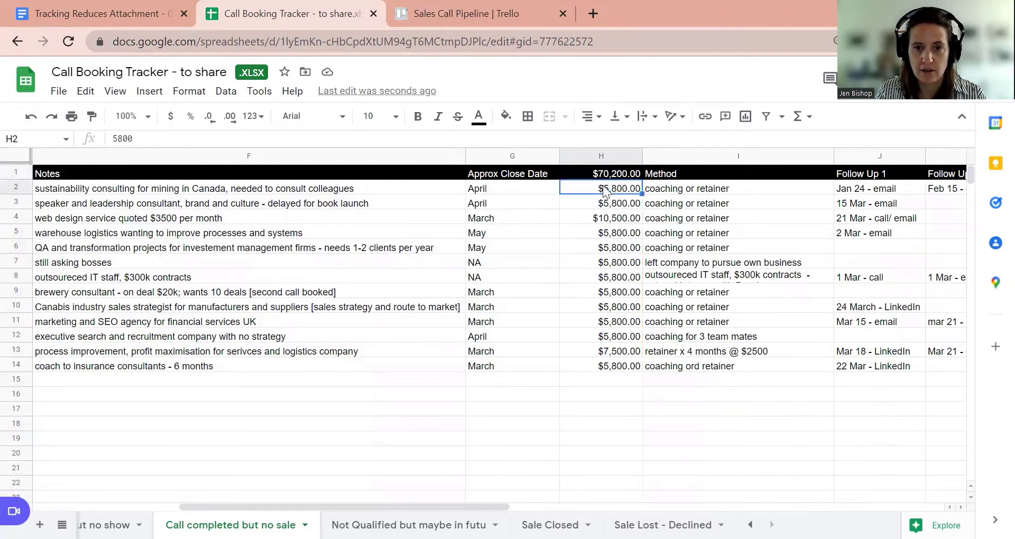
{"action": "left_click", "coordinate": [599, 370]}
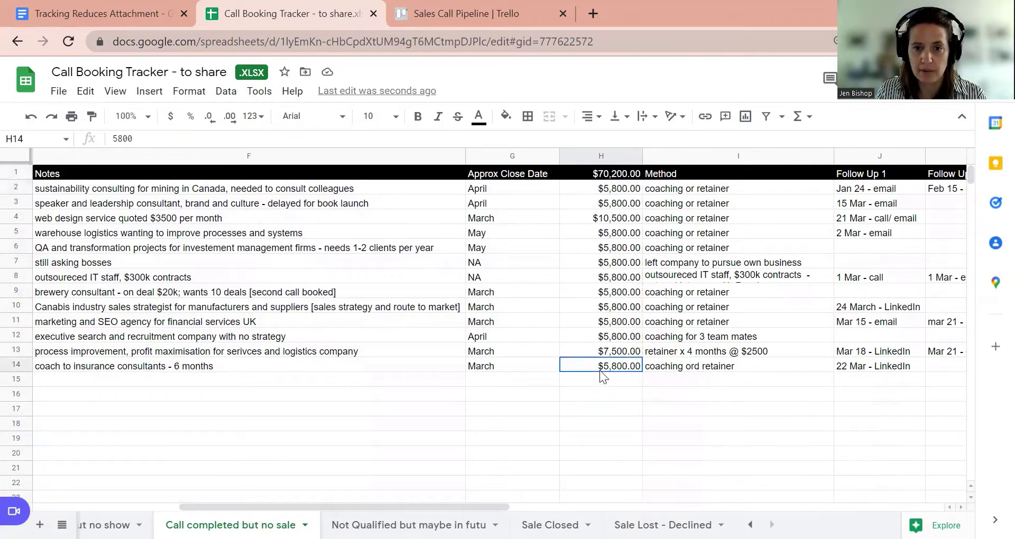
{"action": "left_click", "coordinate": [602, 172]}
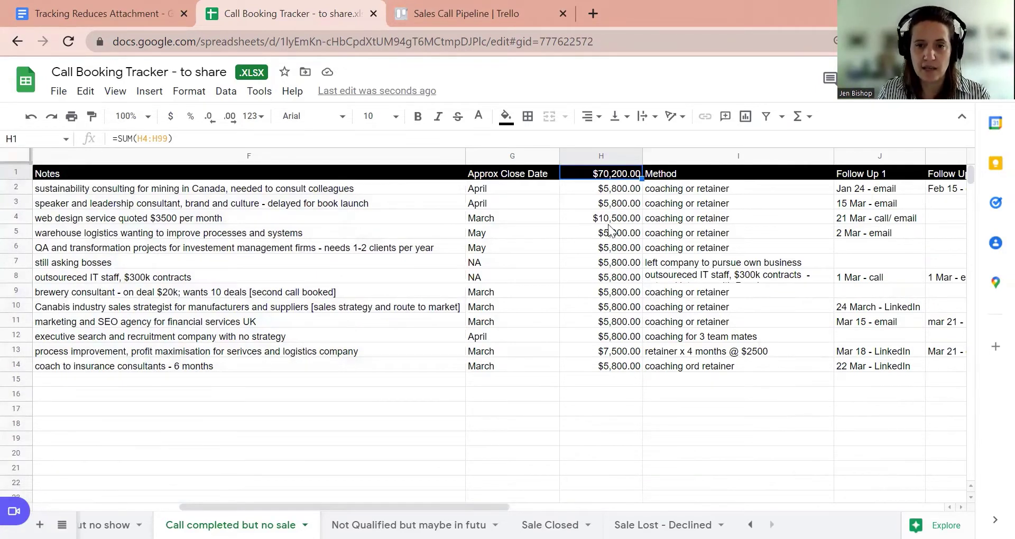
Check the deals in rows 8 and 11 against the total in H1, and select the amounts in H2:H14.
{"action": "left_click", "coordinate": [602, 336]}
{"action": "left_click", "coordinate": [603, 277]}
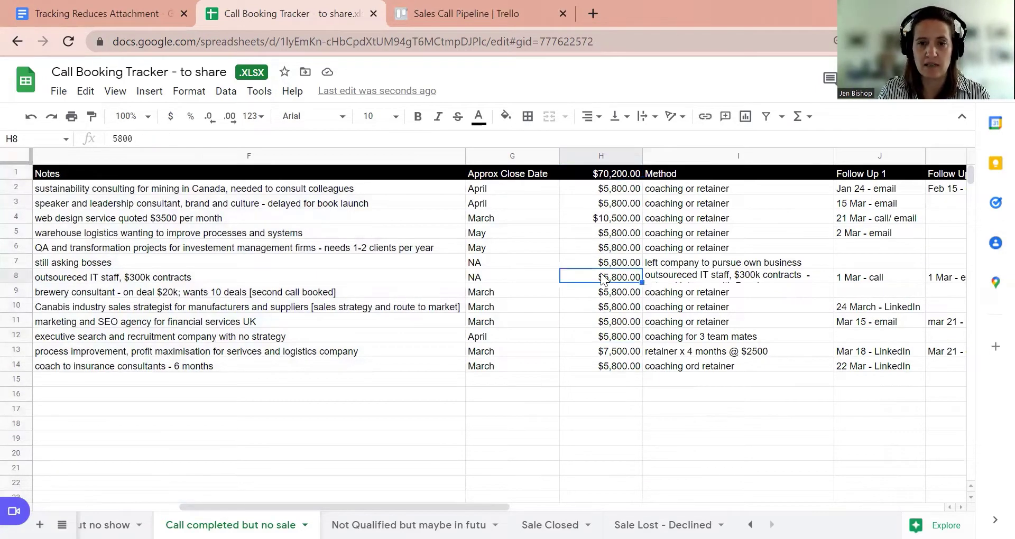
{"action": "left_click", "coordinate": [16, 277]}
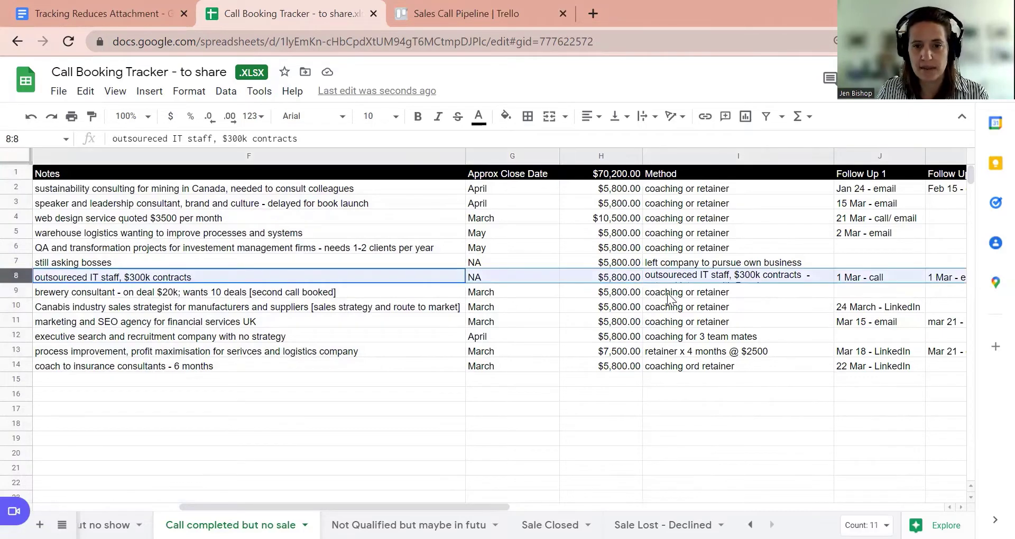
{"action": "left_click", "coordinate": [20, 323]}
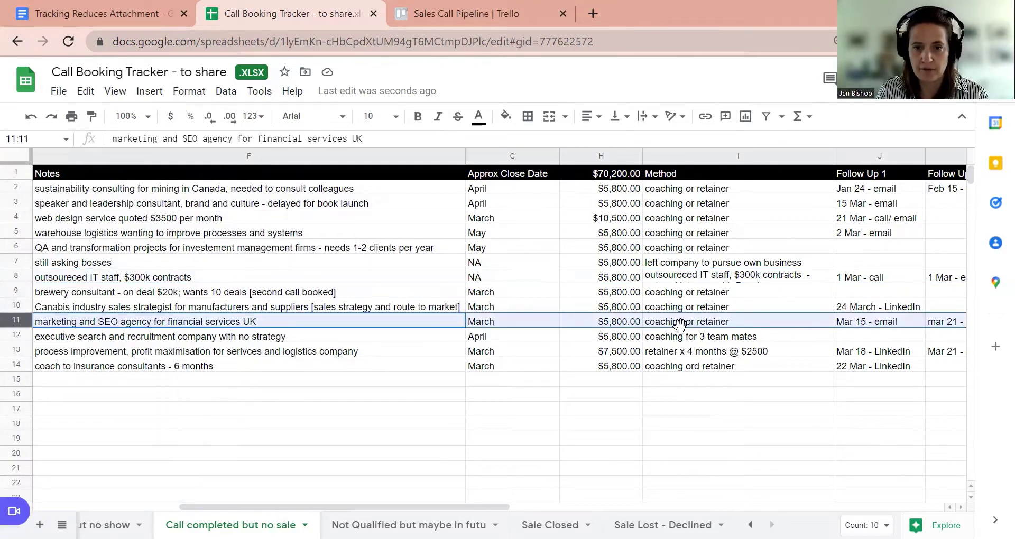
{"action": "left_click", "coordinate": [612, 325]}
{"action": "left_click", "coordinate": [624, 177]}
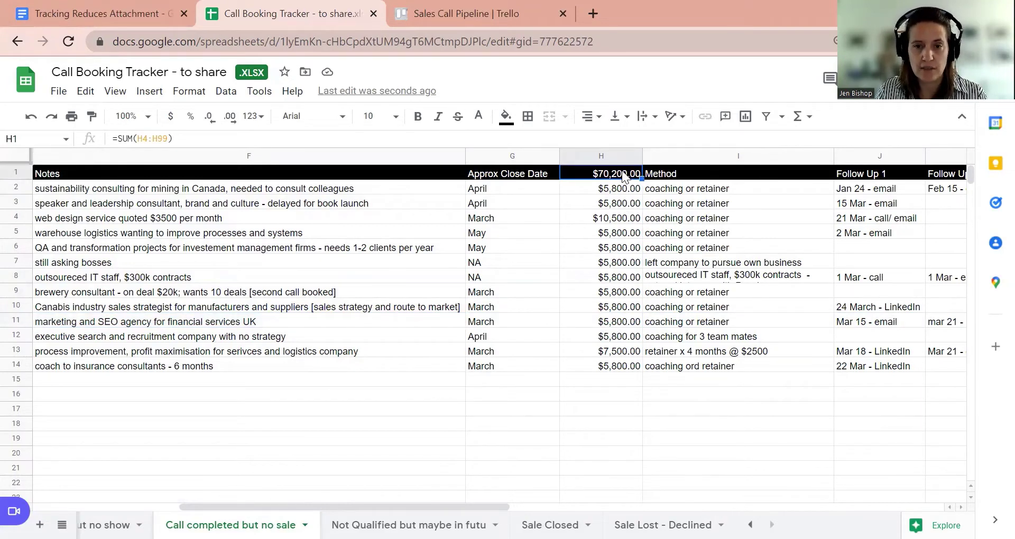
{"action": "left_click_drag", "start_coordinate": [626, 189], "coordinate": [636, 366]}
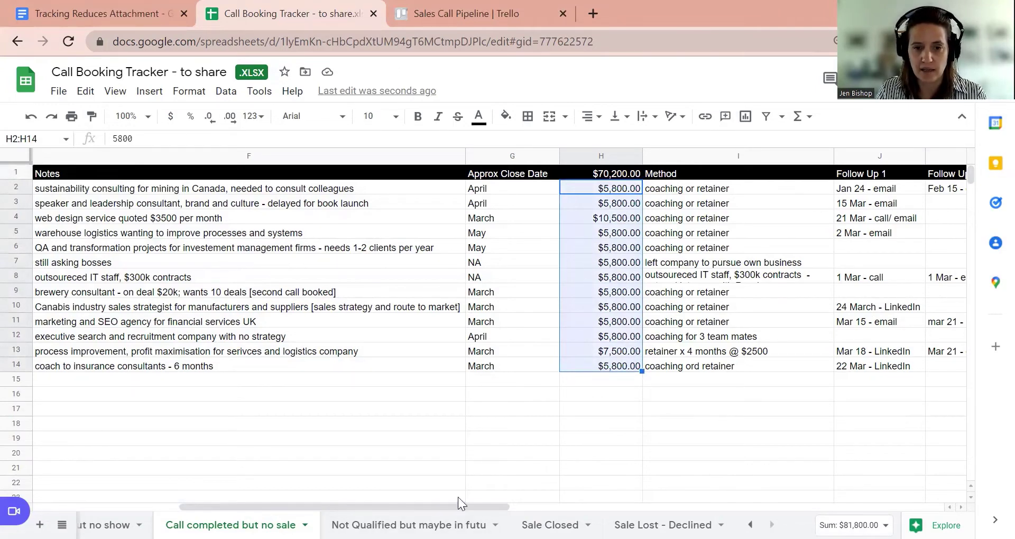
Review the Method column and the contact history columns from Follow Up 1 through Follow Up 5.
{"action": "left_click", "coordinate": [680, 170]}
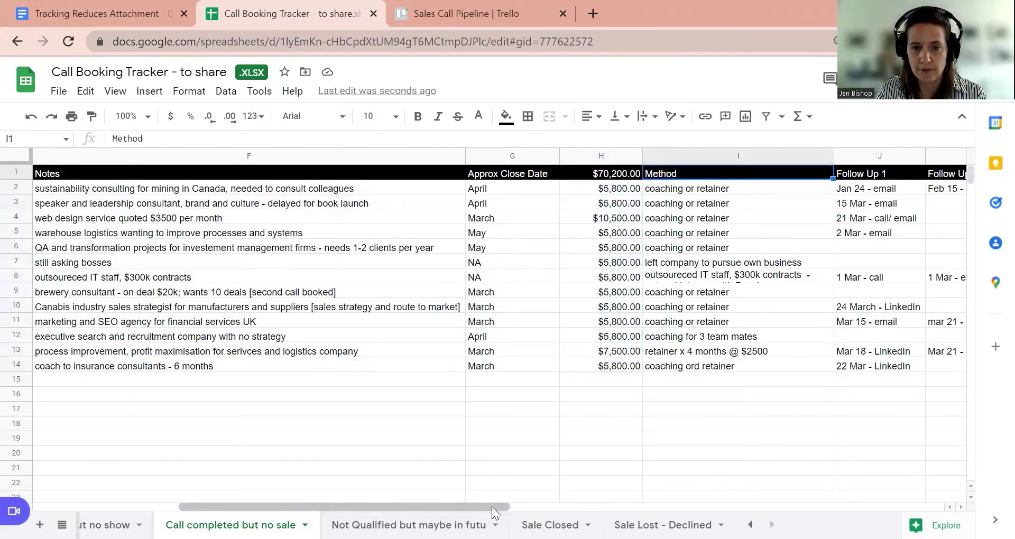
{"action": "left_click_drag", "start_coordinate": [499, 508], "coordinate": [658, 508]}
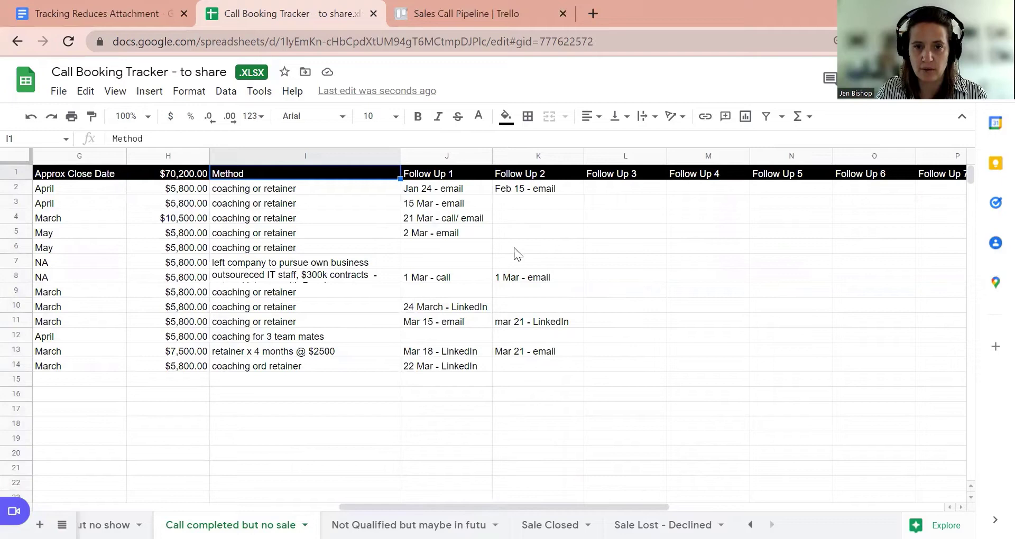
{"action": "left_click", "coordinate": [424, 156]}
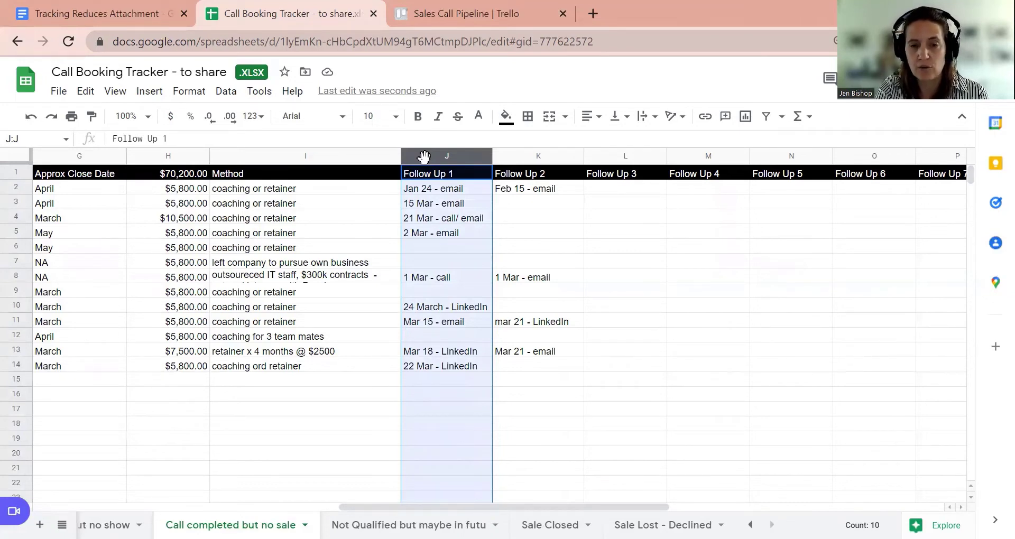
{"action": "key", "text": "Right"}
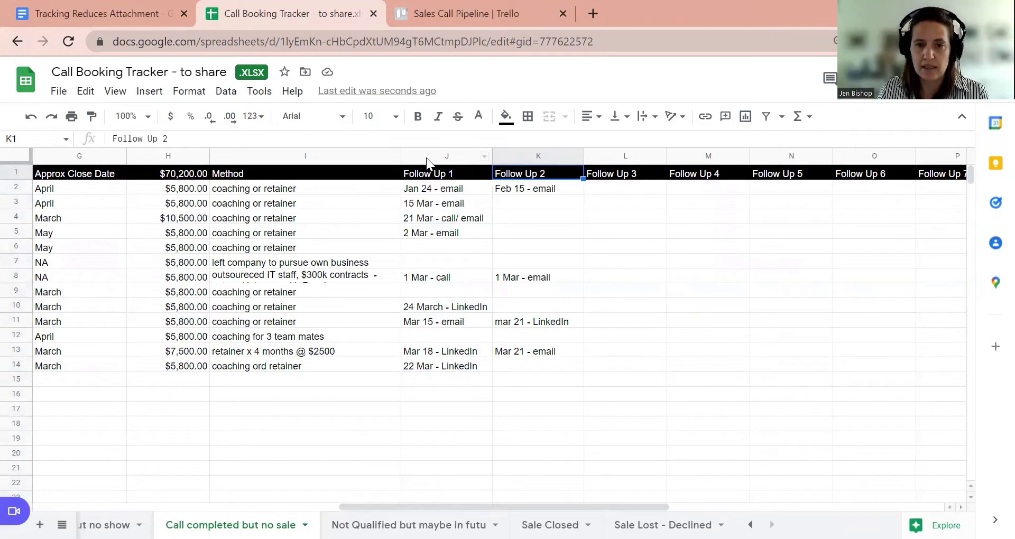
{"action": "left_click", "coordinate": [507, 155]}
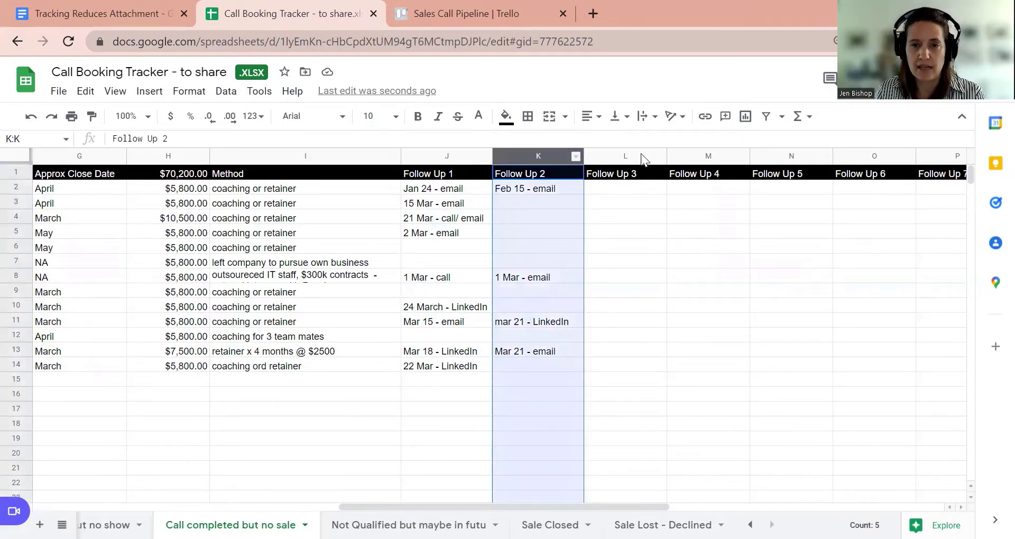
{"action": "left_click", "coordinate": [607, 153]}
{"action": "left_click", "coordinate": [692, 156]}
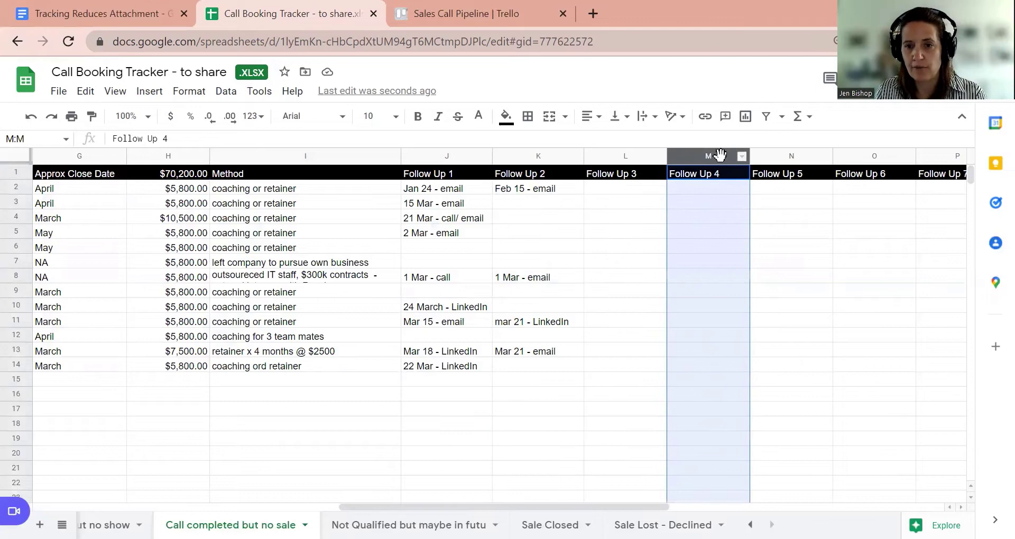
{"action": "left_click", "coordinate": [758, 156]}
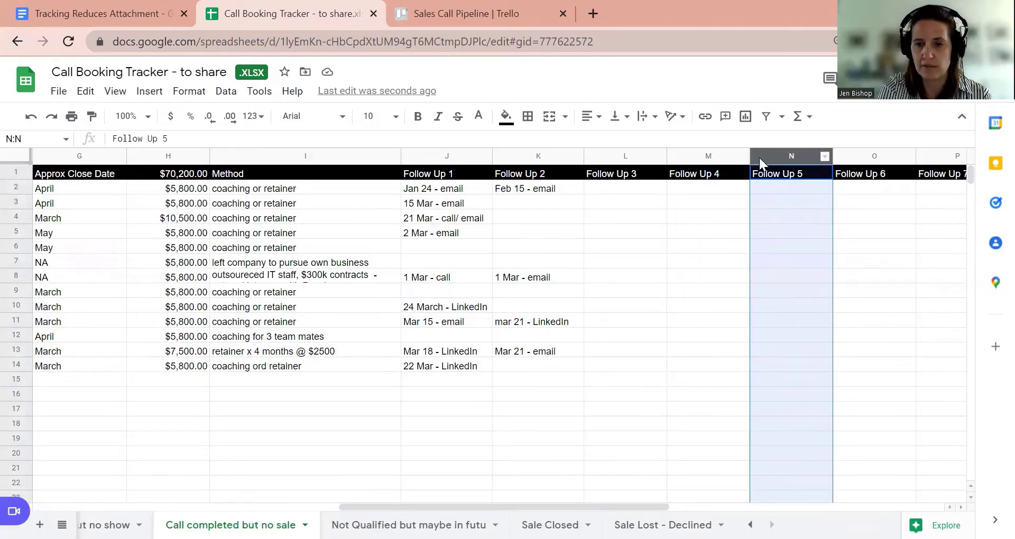
Review the remaining follow-up columns up to Follow Up 7, and return to the beginning of the sheet at the Date column.
{"action": "key", "text": "Right"}
{"action": "key", "text": "Right"}
{"action": "key", "text": "Right"}
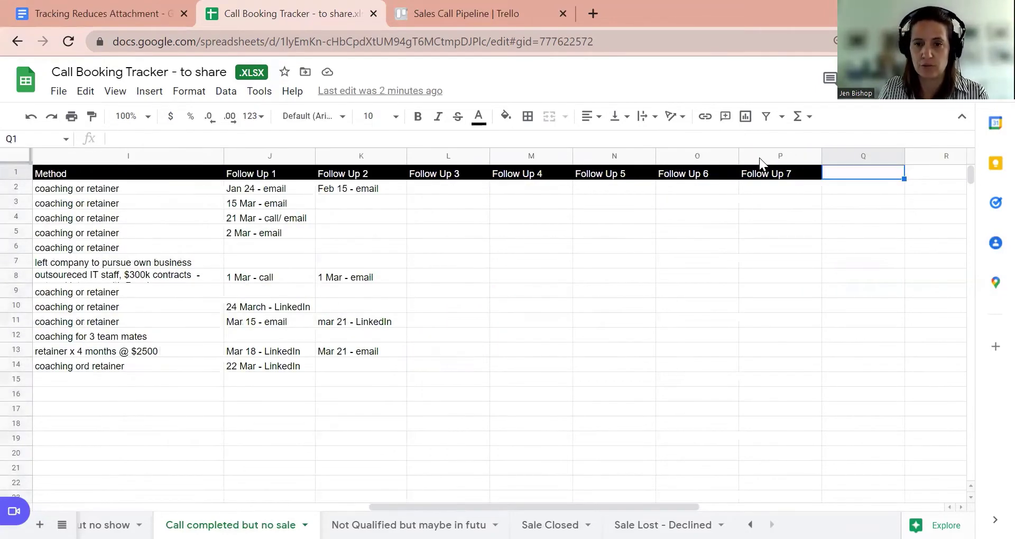
{"action": "left_click", "coordinate": [759, 157]}
{"action": "left_click", "coordinate": [711, 156]}
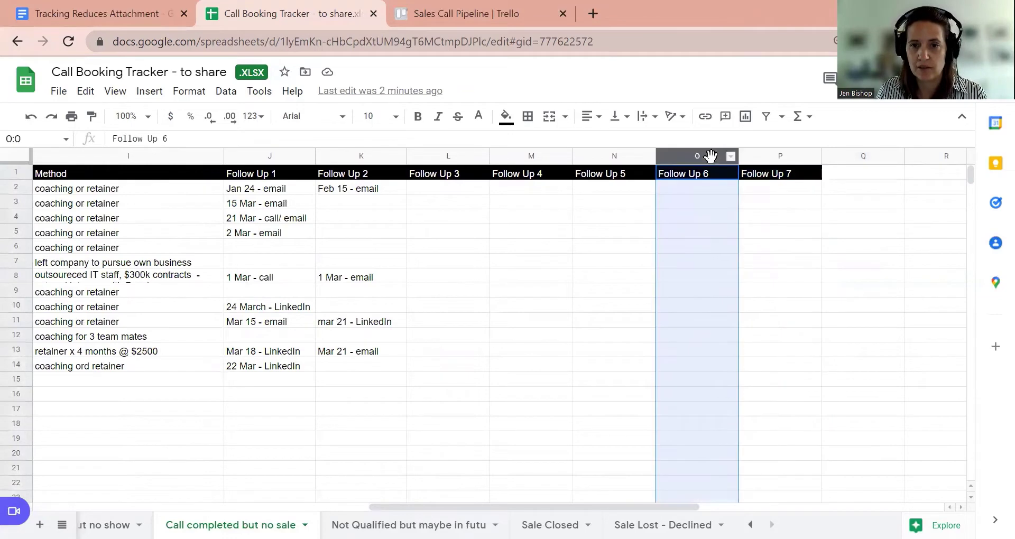
{"action": "left_click", "coordinate": [634, 157]}
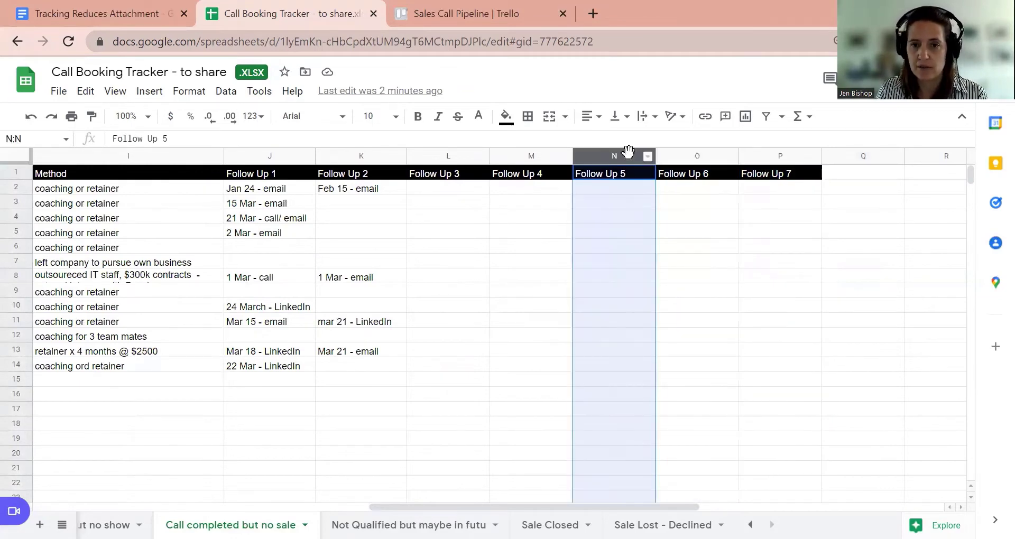
{"action": "left_click", "coordinate": [526, 155]}
{"action": "left_click", "coordinate": [447, 150]}
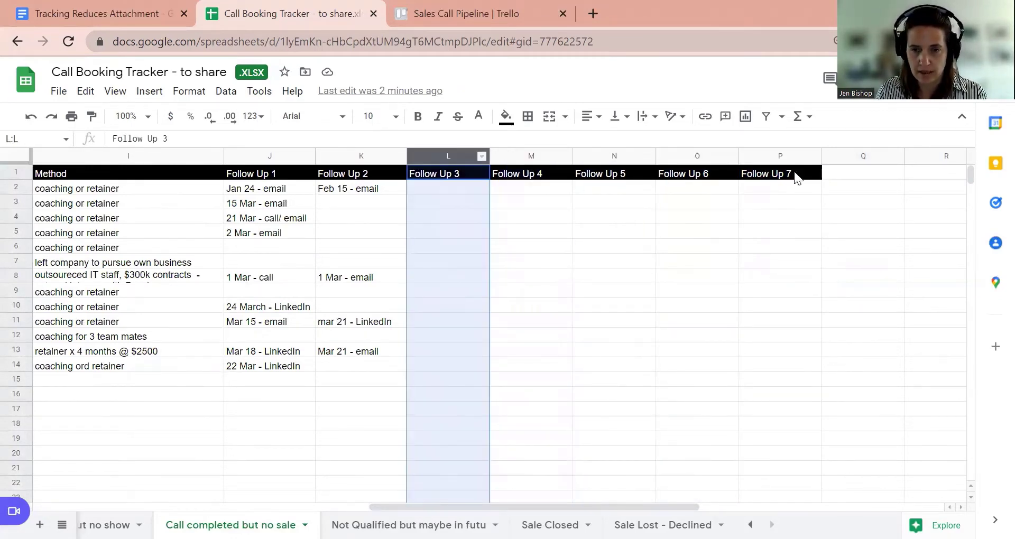
{"action": "left_click", "coordinate": [765, 148]}
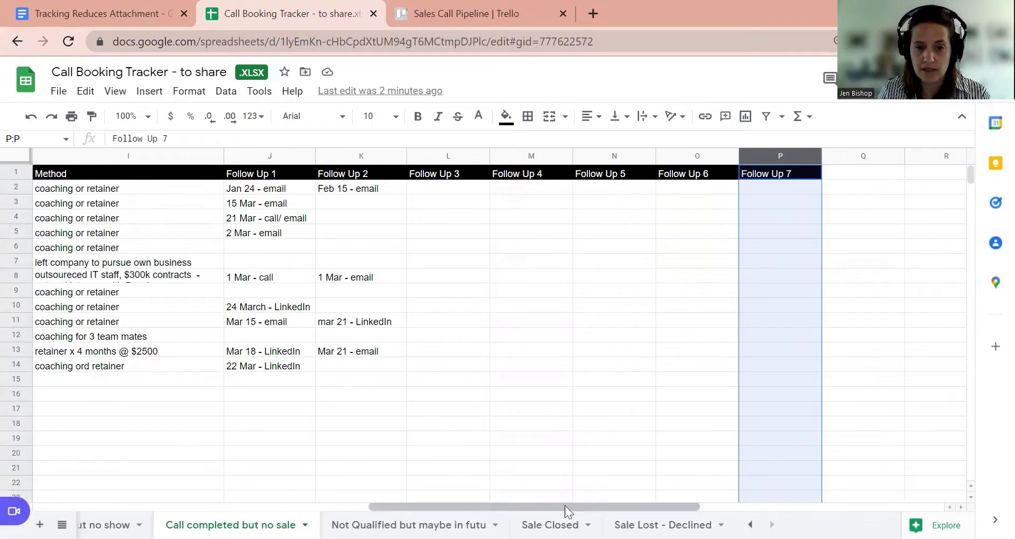
{"action": "left_click_drag", "start_coordinate": [569, 506], "coordinate": [231, 507]}
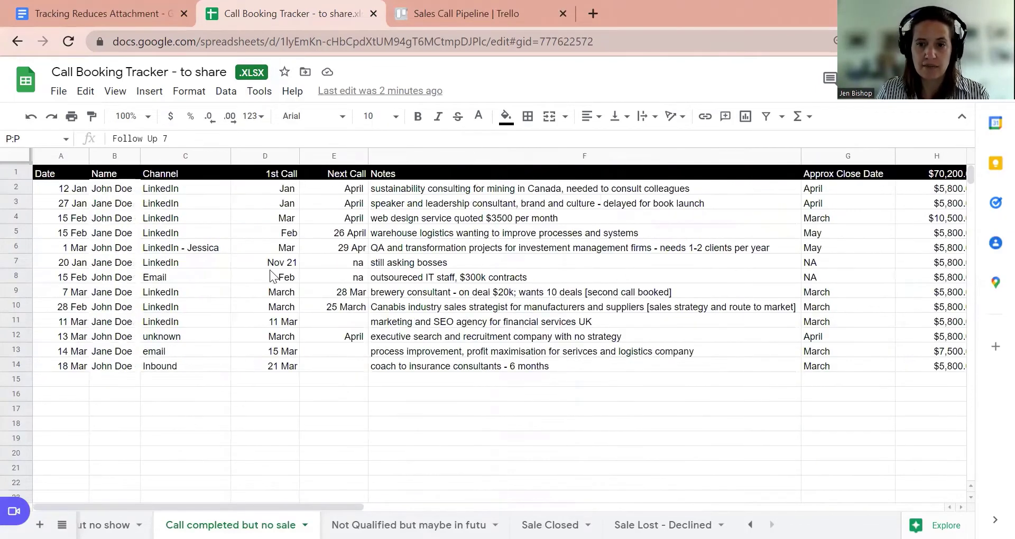
Review the 15 Feb outsourced IT staff deal in row 8, from its date through its value and follow-up cells.
{"action": "left_click", "coordinate": [16, 276]}
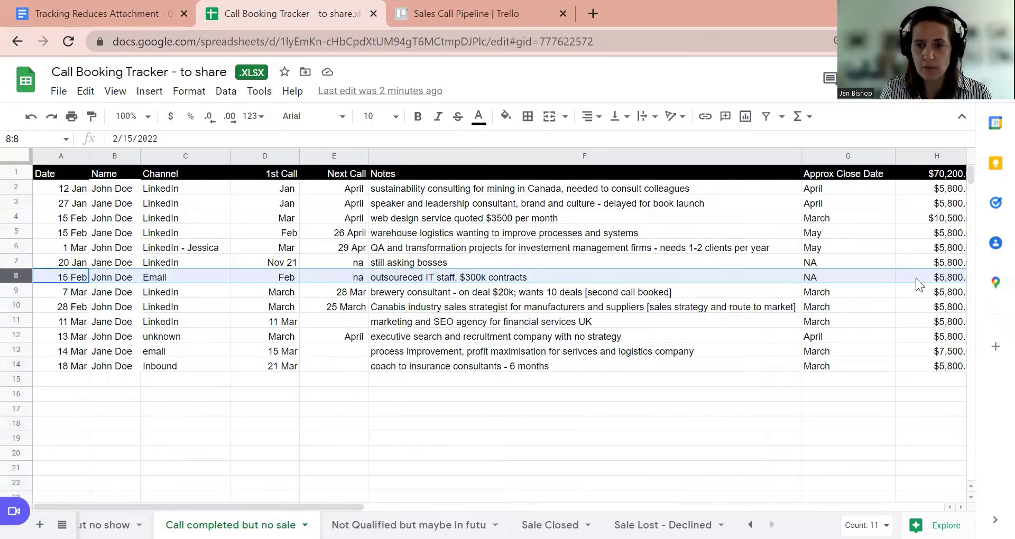
{"action": "left_click", "coordinate": [916, 278]}
{"action": "key", "text": "Right"}
{"action": "key", "text": "Return"}
{"action": "key", "text": "Tab"}
{"action": "key", "text": "Tab"}
{"action": "key", "text": "Tab"}
{"action": "key", "text": "Tab"}
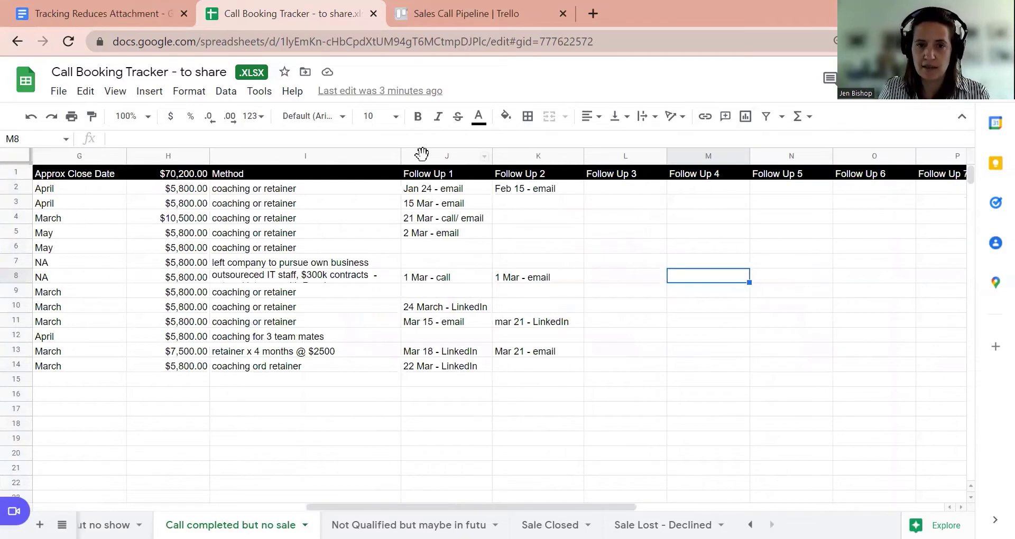
Examine the Follow Up 1 to Follow Up 5 columns alongside the deal value column, and return to the Date column in row 7.
{"action": "left_click", "coordinate": [421, 155]}
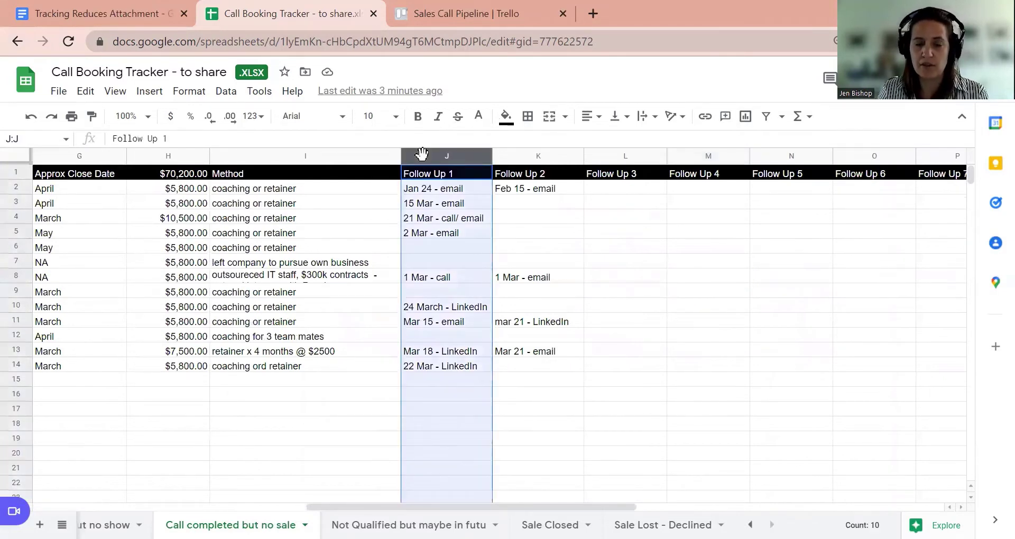
{"action": "left_click", "coordinate": [508, 155]}
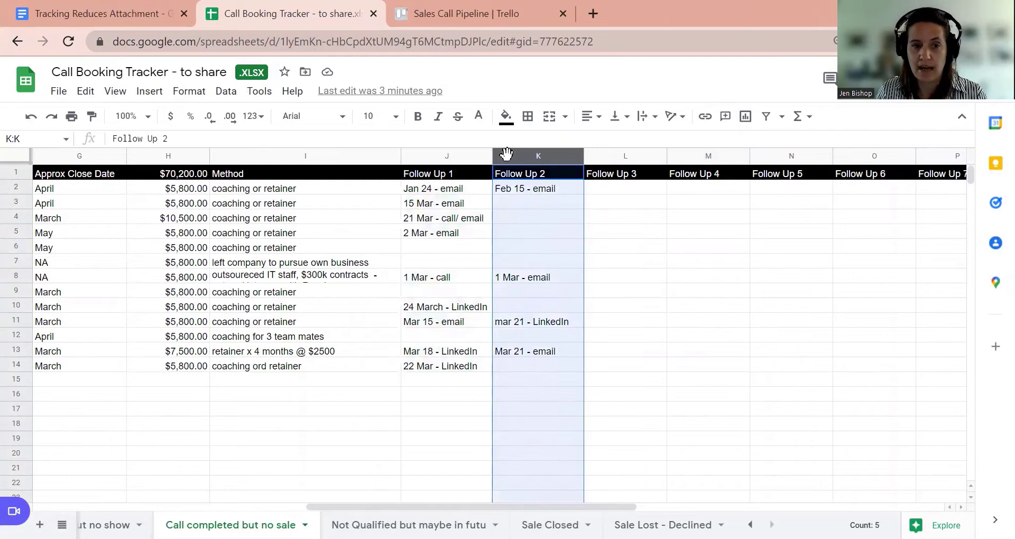
{"action": "left_click", "coordinate": [155, 156]}
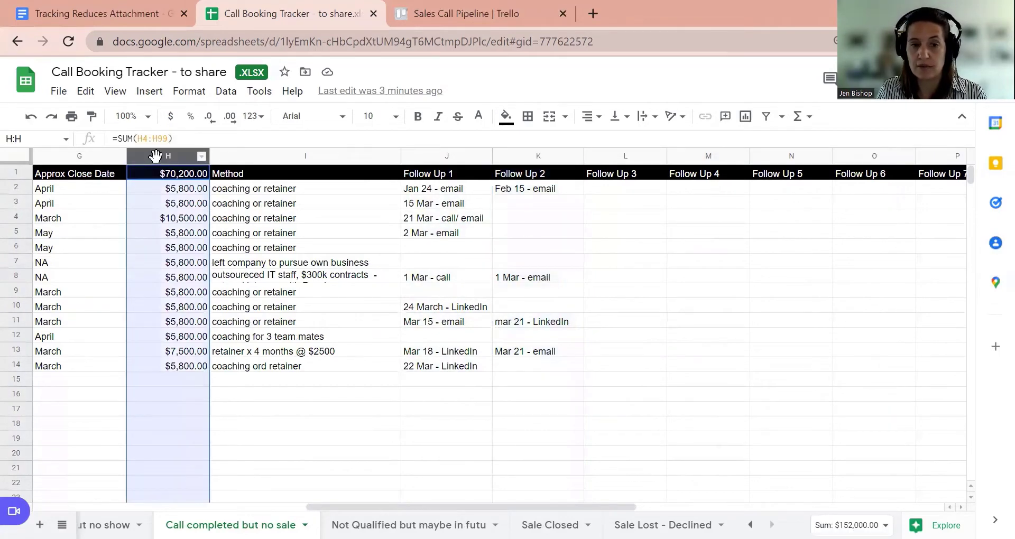
{"action": "left_click", "coordinate": [424, 156]}
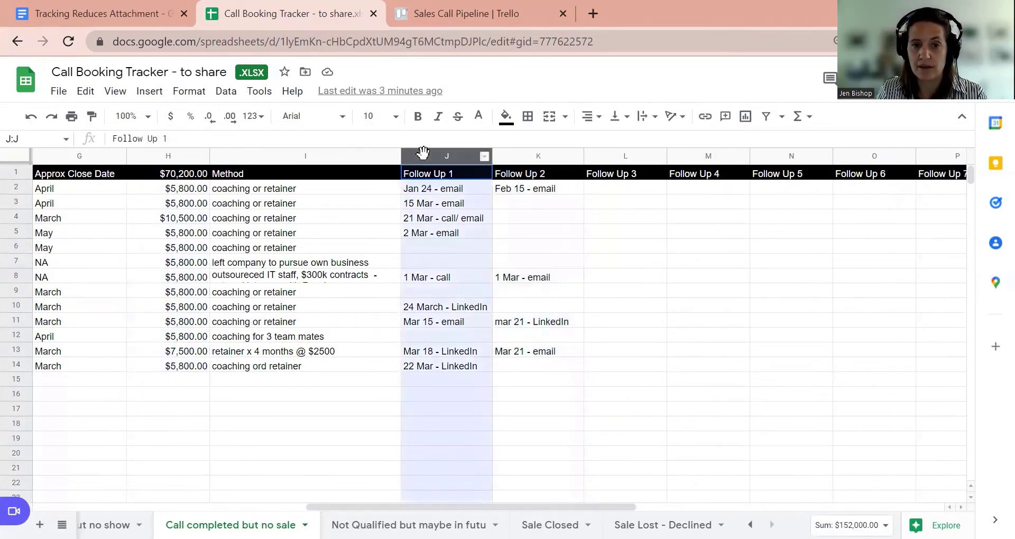
{"action": "left_click", "coordinate": [514, 156]}
{"action": "left_click", "coordinate": [605, 154]}
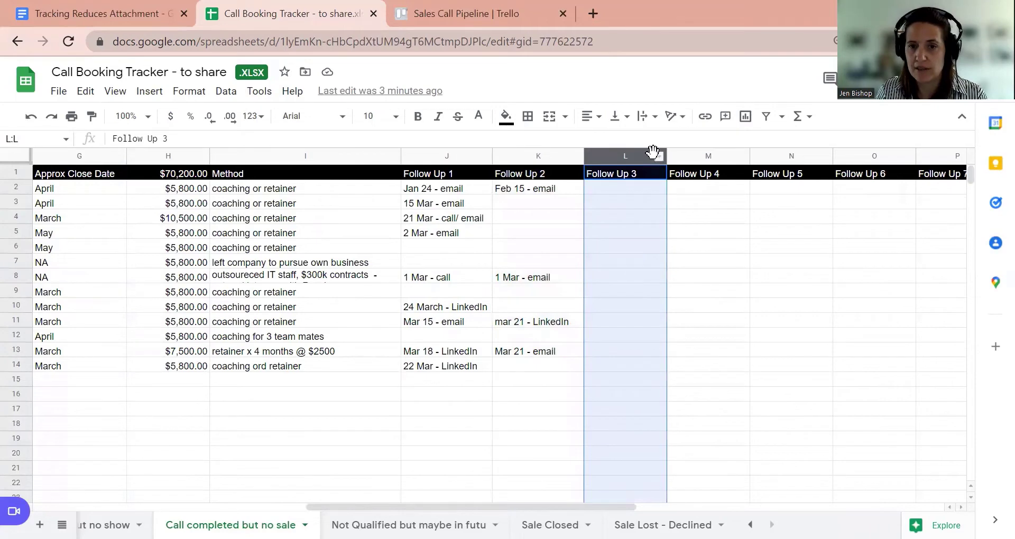
{"action": "left_click", "coordinate": [682, 154]}
{"action": "left_click", "coordinate": [765, 156]}
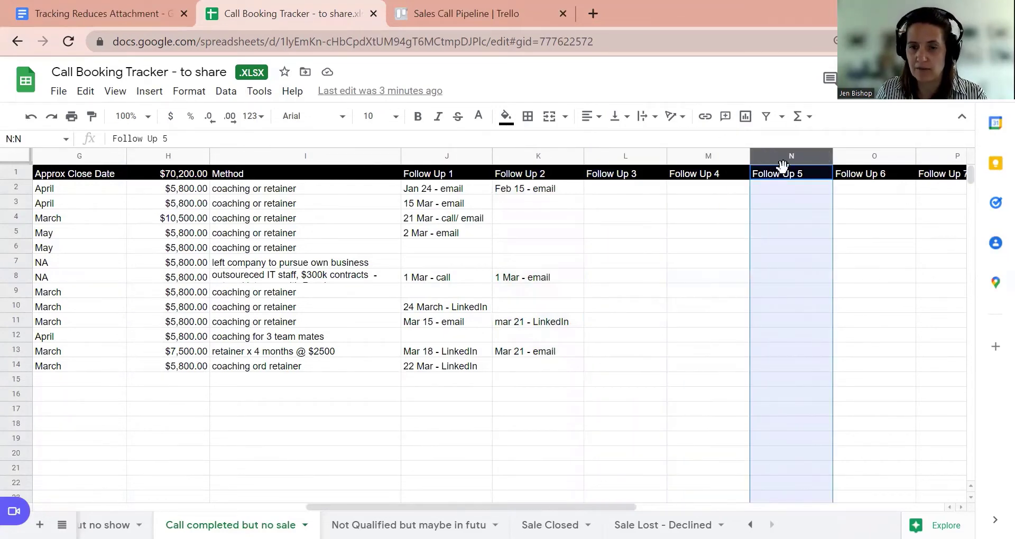
{"action": "left_click", "coordinate": [692, 261]}
{"action": "key", "text": "Left"}
{"action": "key", "text": "Home"}
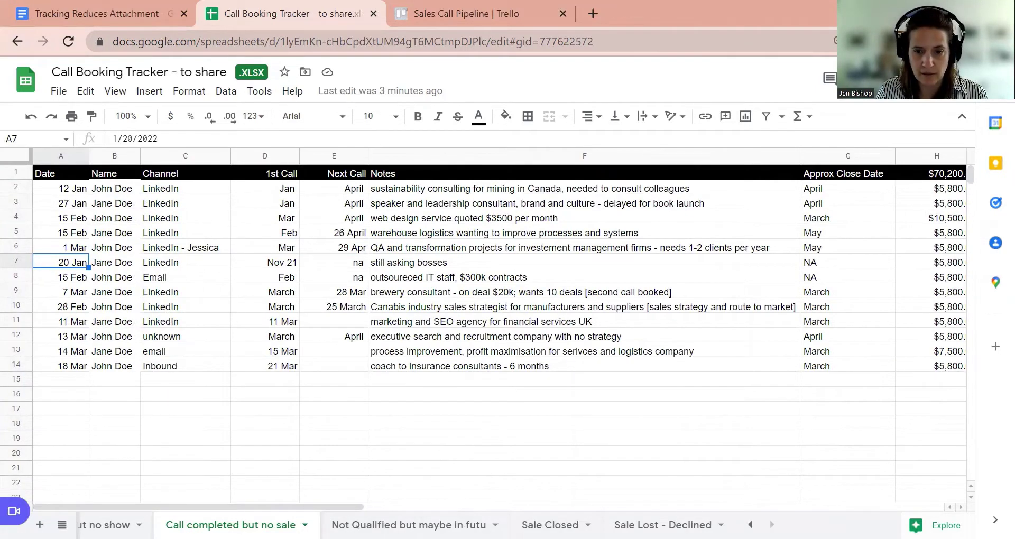
Open the "Not now but in future" sheet and review the follow-up reason in D6 and the Follow Up 1 column.
{"action": "left_click", "coordinate": [750, 524]}
{"action": "left_click", "coordinate": [142, 524]}
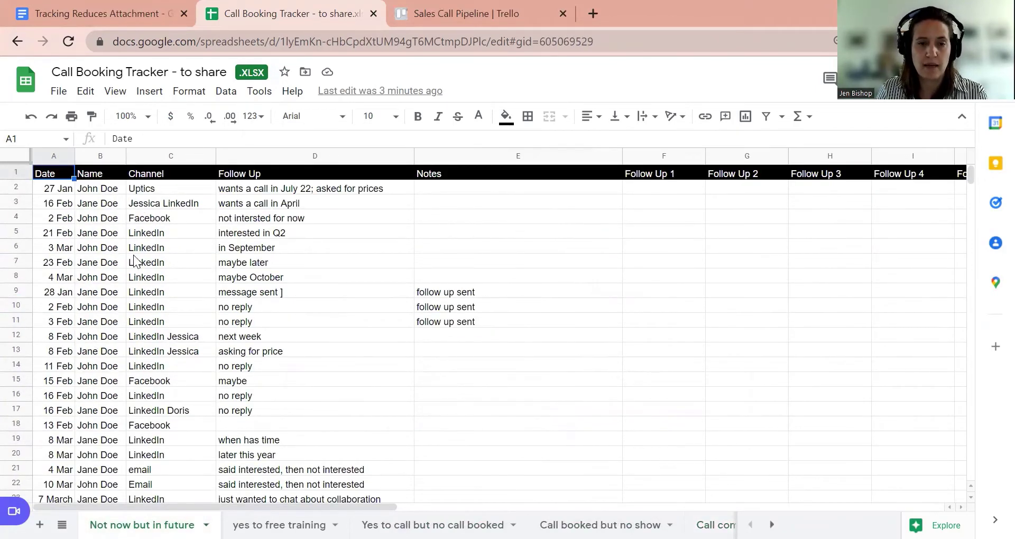
{"action": "left_click", "coordinate": [251, 248]}
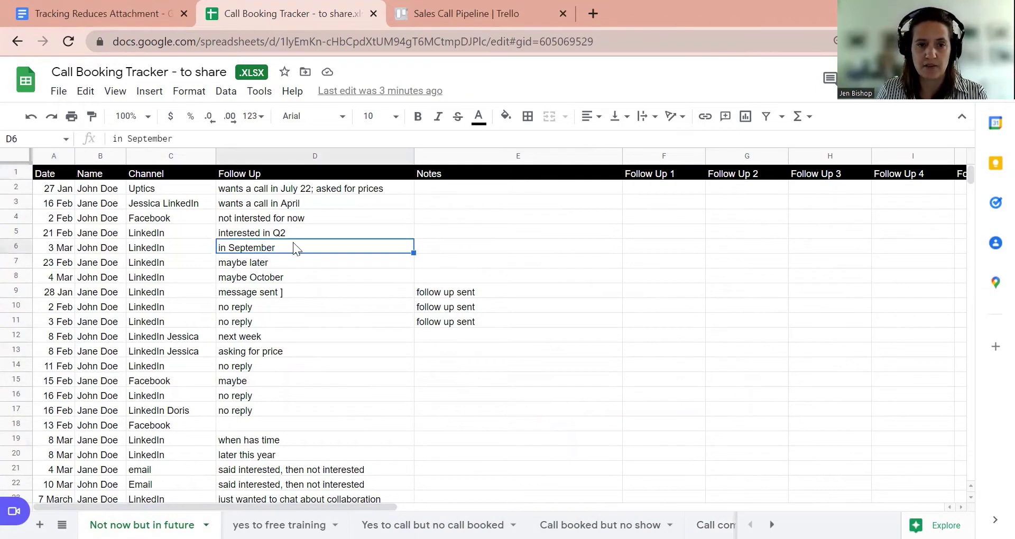
{"action": "left_click", "coordinate": [655, 160]}
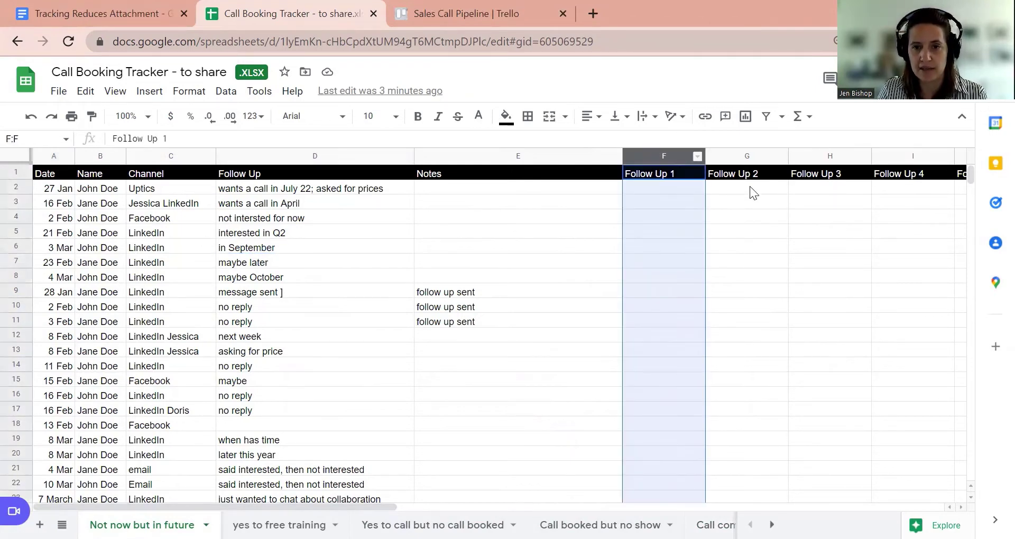
Open the "yes to free training" sheet and examine its follow-up columns, selecting Follow Up 1, 2 and 4 in turn.
{"action": "left_click", "coordinate": [279, 525]}
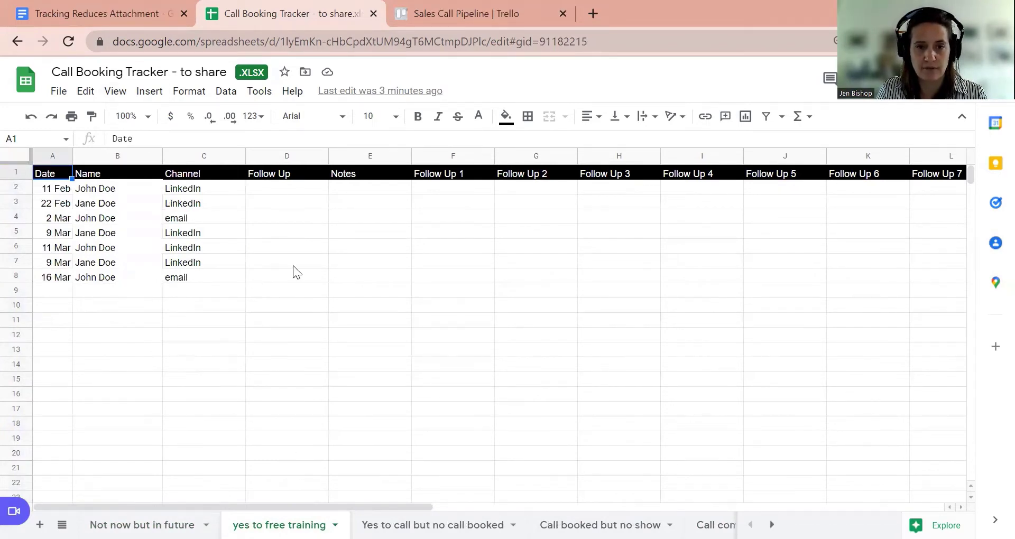
{"action": "left_click", "coordinate": [450, 155]}
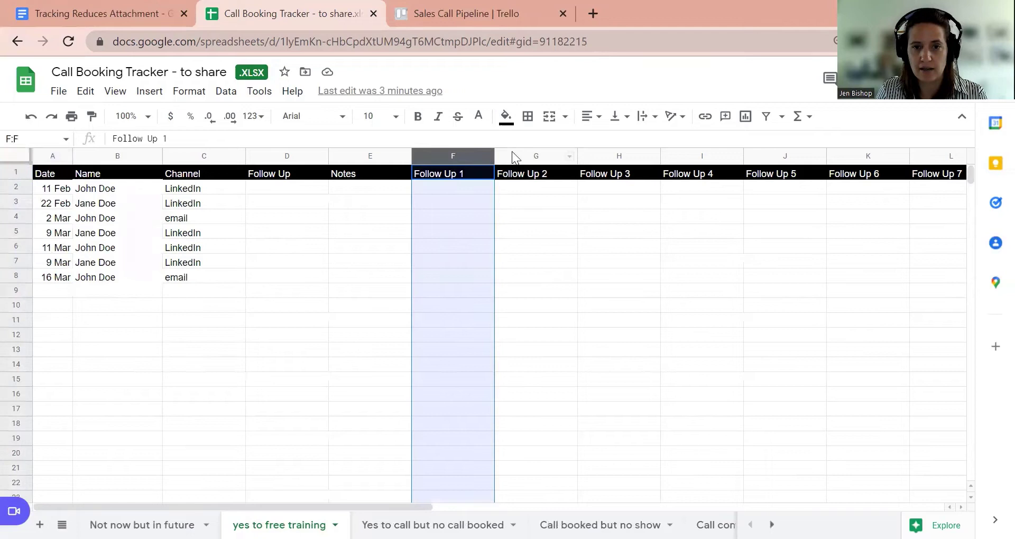
{"action": "left_click", "coordinate": [570, 154]}
{"action": "left_click", "coordinate": [674, 154]}
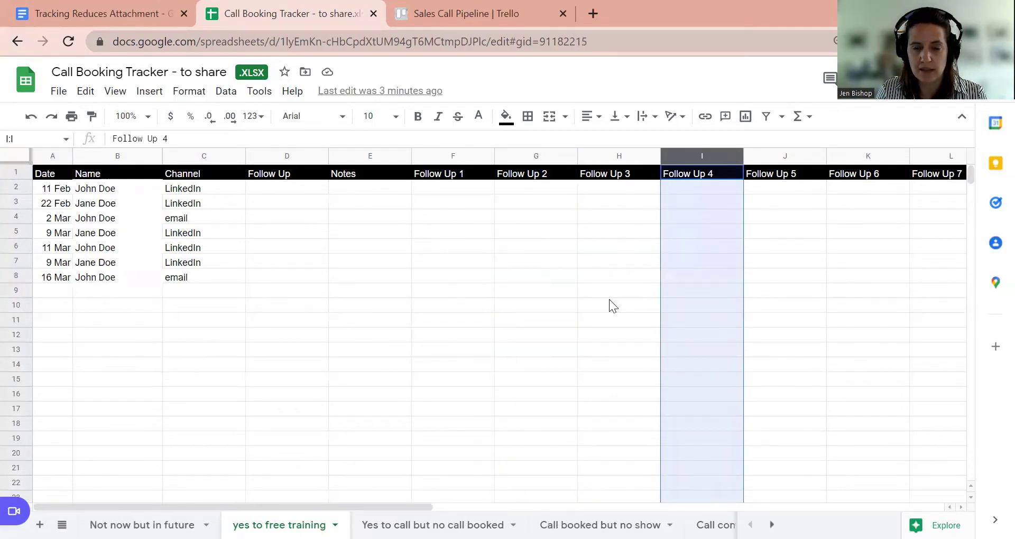
Review the "Yes to call but no call booked", "Call booked but no show" and "Call completed but no sale" sheets in turn.
{"action": "left_click", "coordinate": [433, 525]}
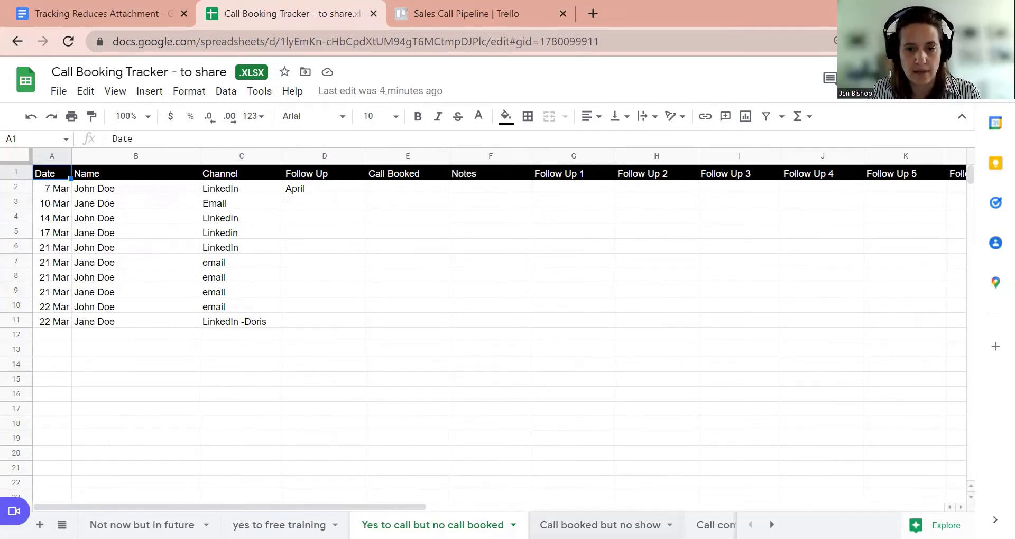
{"action": "left_click", "coordinate": [600, 525]}
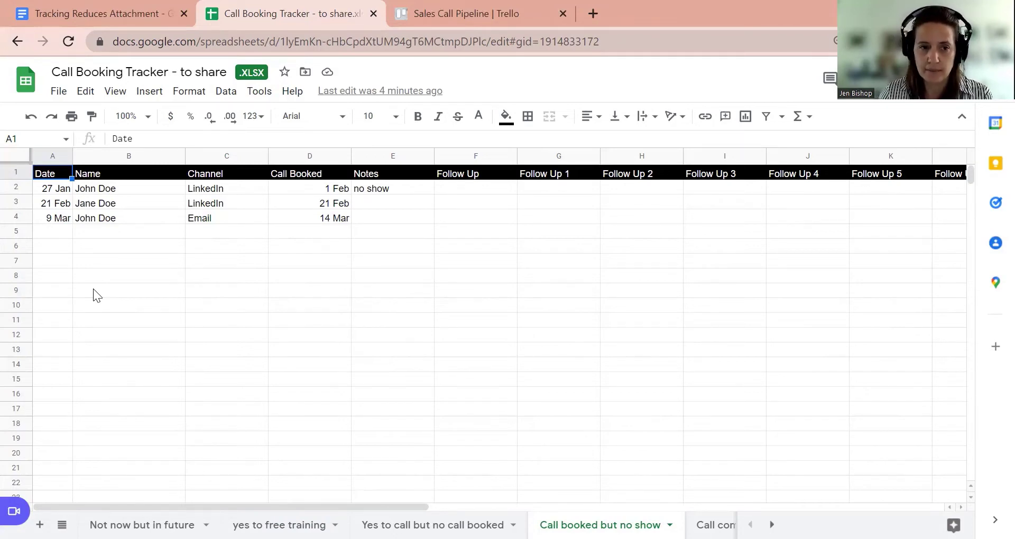
{"action": "left_click", "coordinate": [714, 525]}
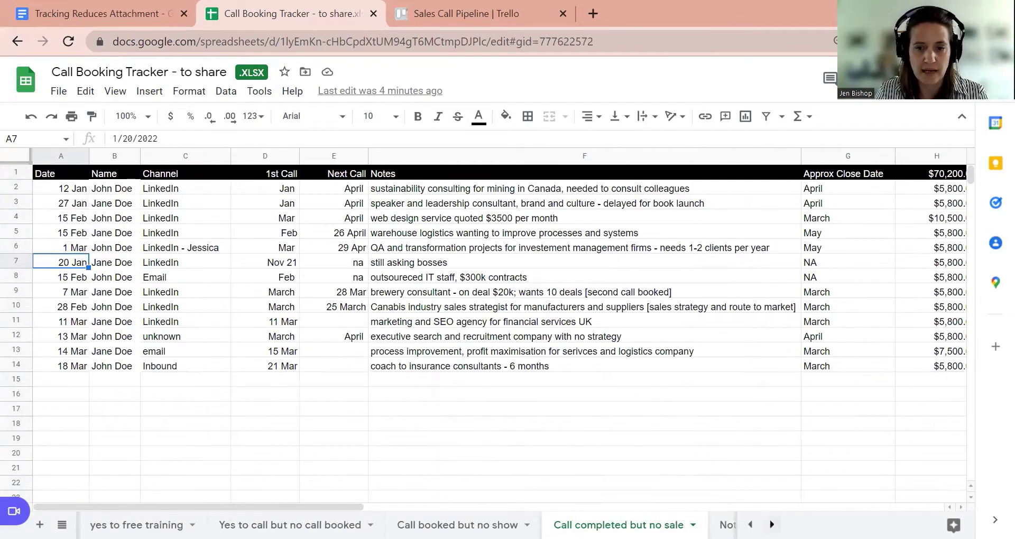
Compare the "Not Qualified but maybe in futu" sheet with "Call completed but no sale", ending on the not-qualified list.
{"action": "left_click", "coordinate": [772, 525]}
{"action": "left_click", "coordinate": [408, 525]}
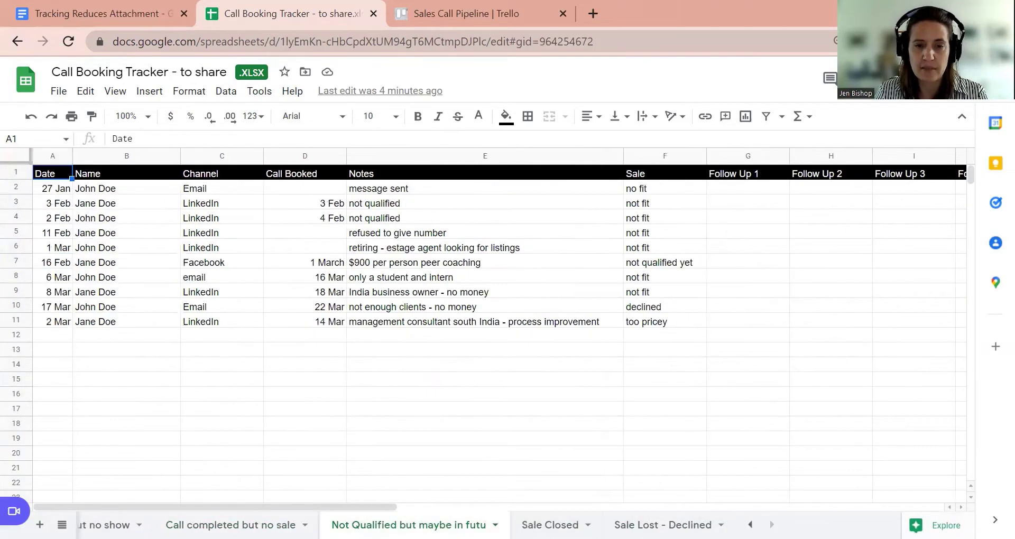
{"action": "left_click", "coordinate": [254, 525]}
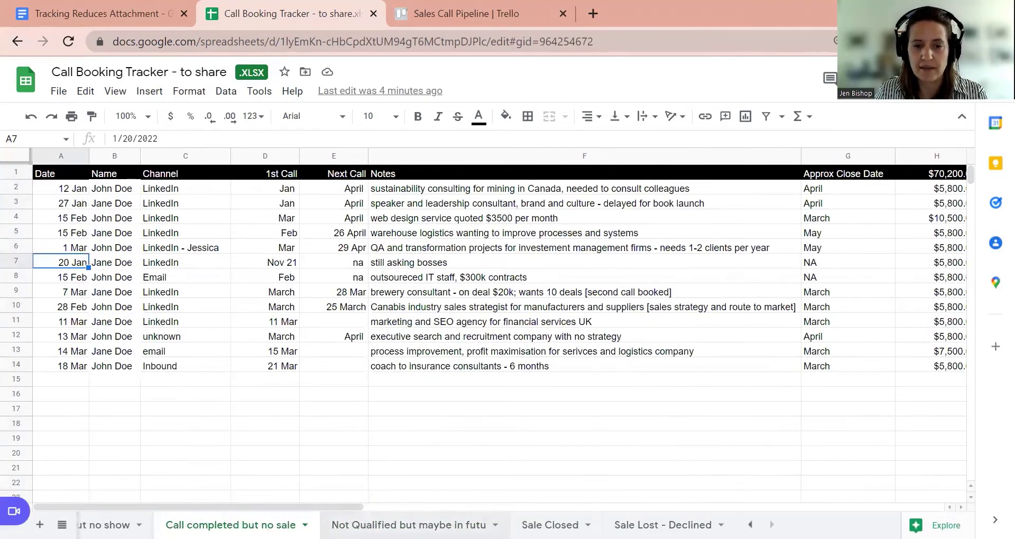
{"action": "left_click", "coordinate": [423, 524]}
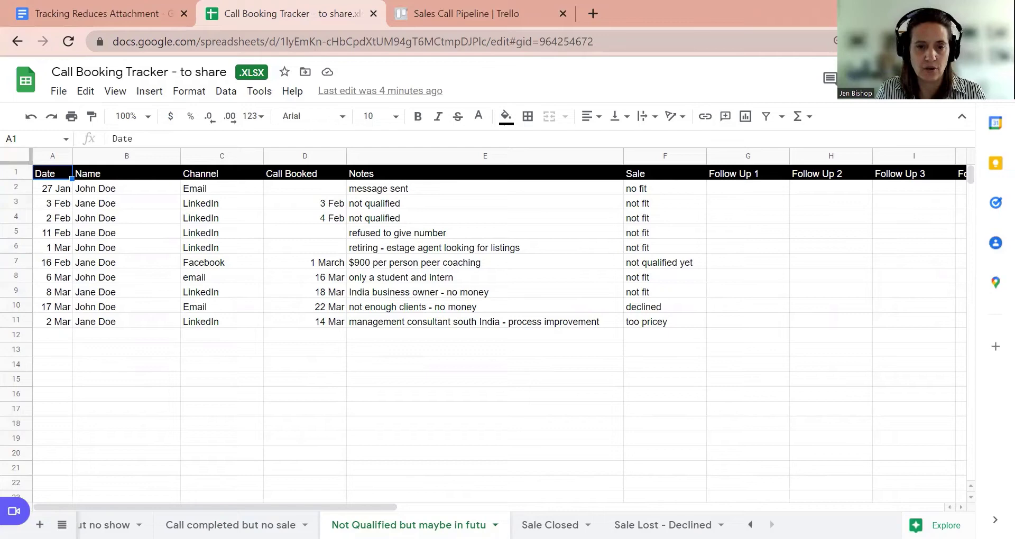
Open the "Sale Closed" sheet, inspect the SUM formula in F1 and select the sale amounts in F2:F6.
{"action": "key", "text": "ctrl+Page_Down"}
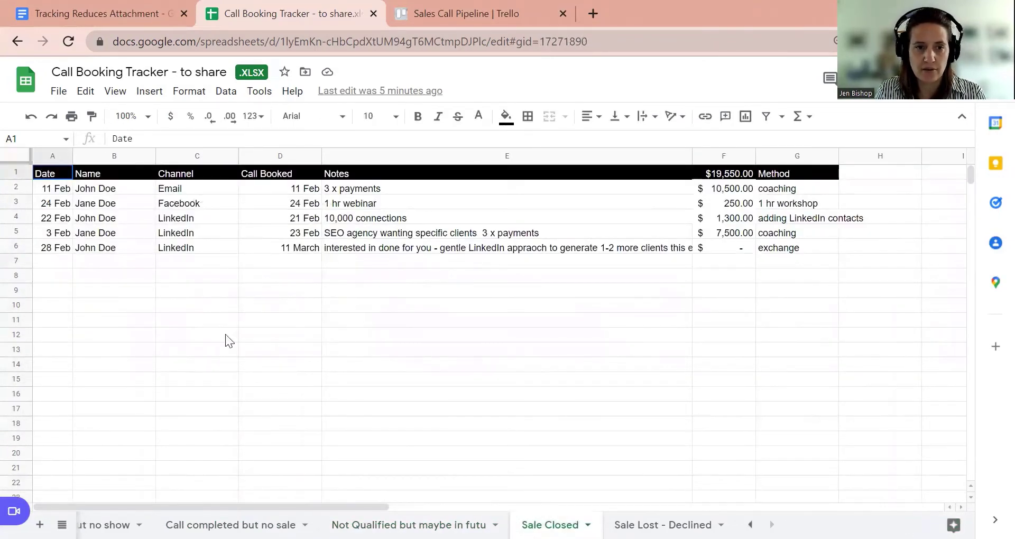
{"action": "left_click", "coordinate": [744, 177]}
{"action": "left_click_drag", "start_coordinate": [738, 248], "coordinate": [733, 193]}
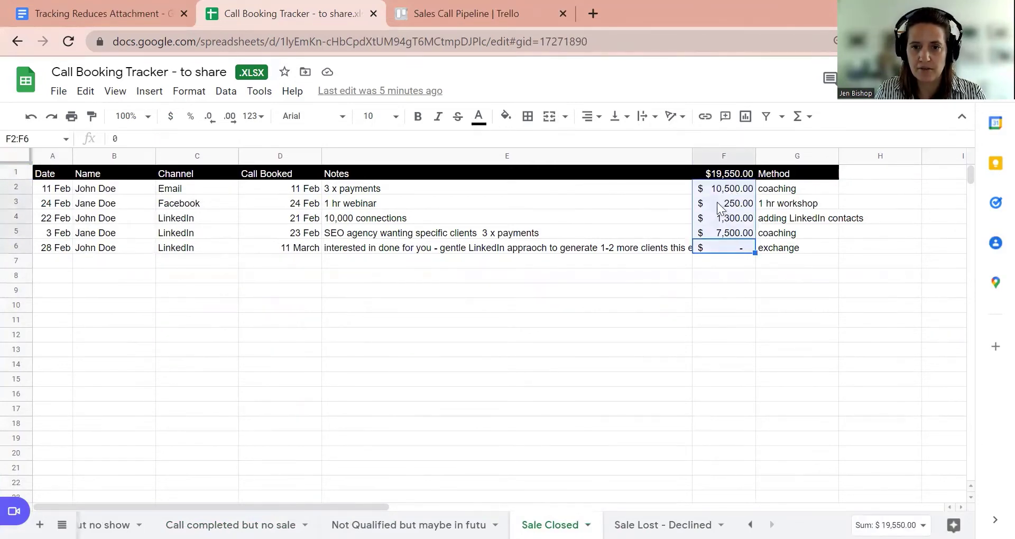
{"action": "left_click", "coordinate": [723, 209]}
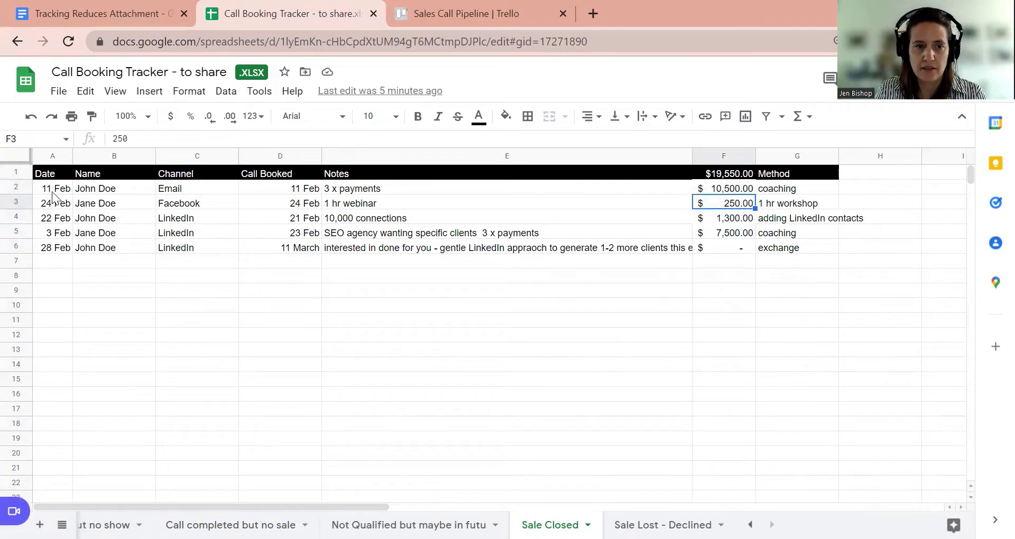
{"action": "left_click", "coordinate": [732, 174]}
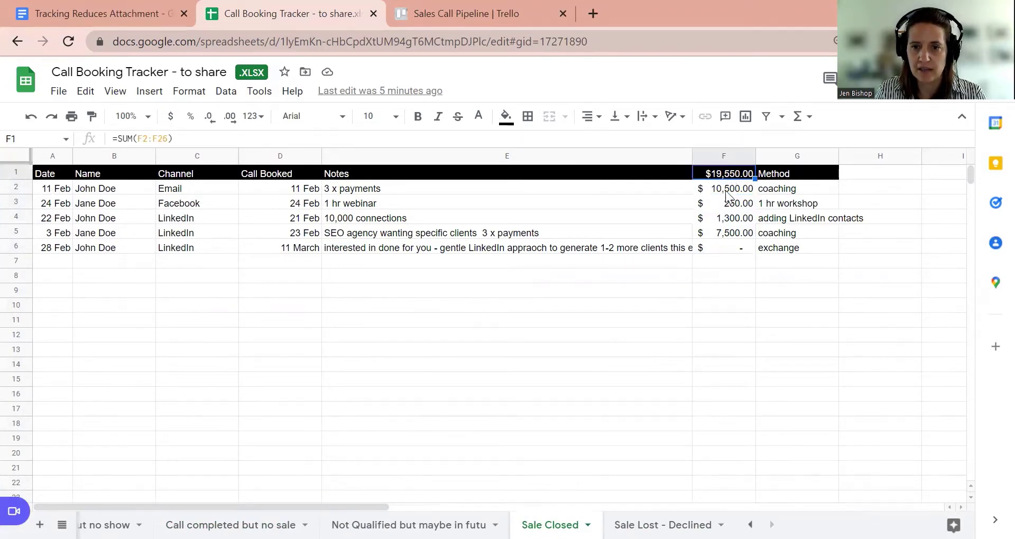
{"action": "left_click", "coordinate": [726, 191]}
{"action": "left_click_drag", "start_coordinate": [727, 191], "coordinate": [729, 248]}
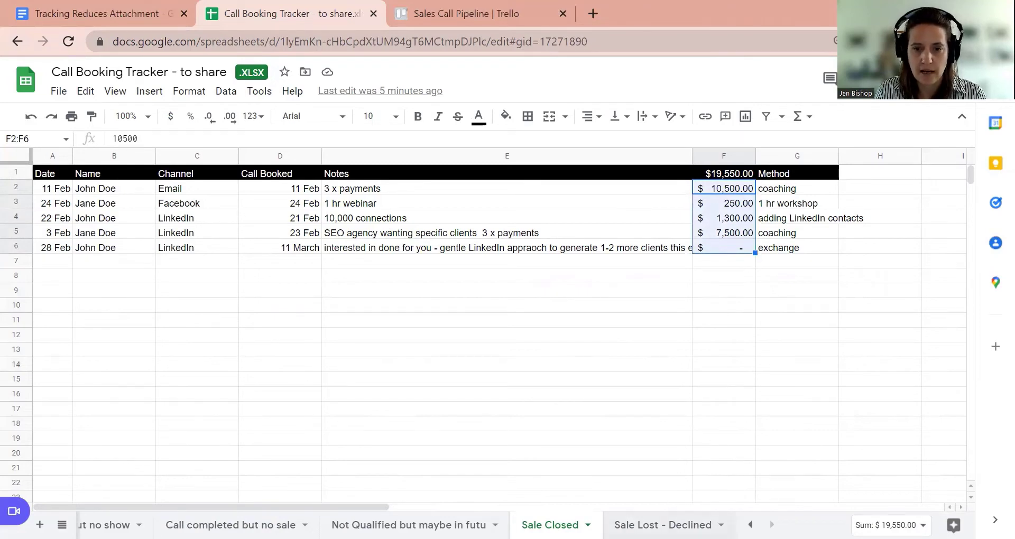
Open the "Sale Lost - Declined" sheet and review row 8 across to the Reason and follow-up columns.
{"action": "key", "text": "ctrl+shift+Page_Down"}
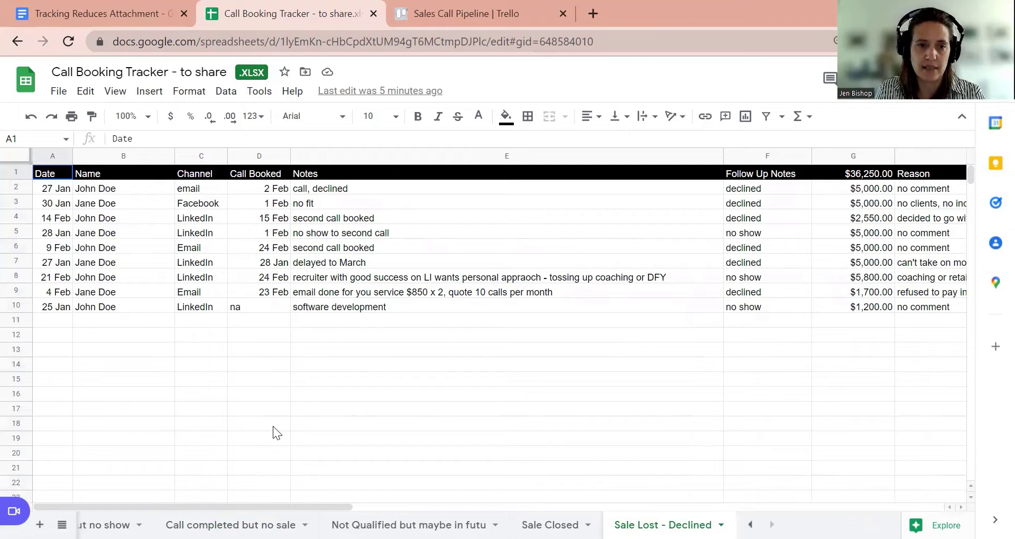
{"action": "left_click", "coordinate": [778, 279]}
{"action": "key", "text": "Right"}
{"action": "key", "text": "Right"}
{"action": "key", "text": "Right"}
{"action": "key", "text": "Right"}
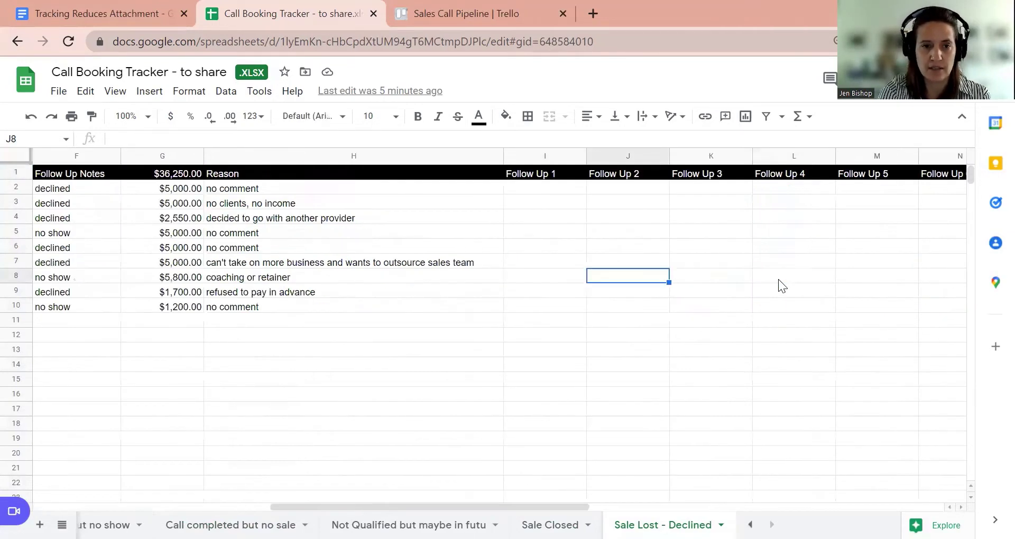
Read the reasons for lost sales in the Reason column, checking H2, H3, H4, H7 and H9.
{"action": "left_click", "coordinate": [225, 189]}
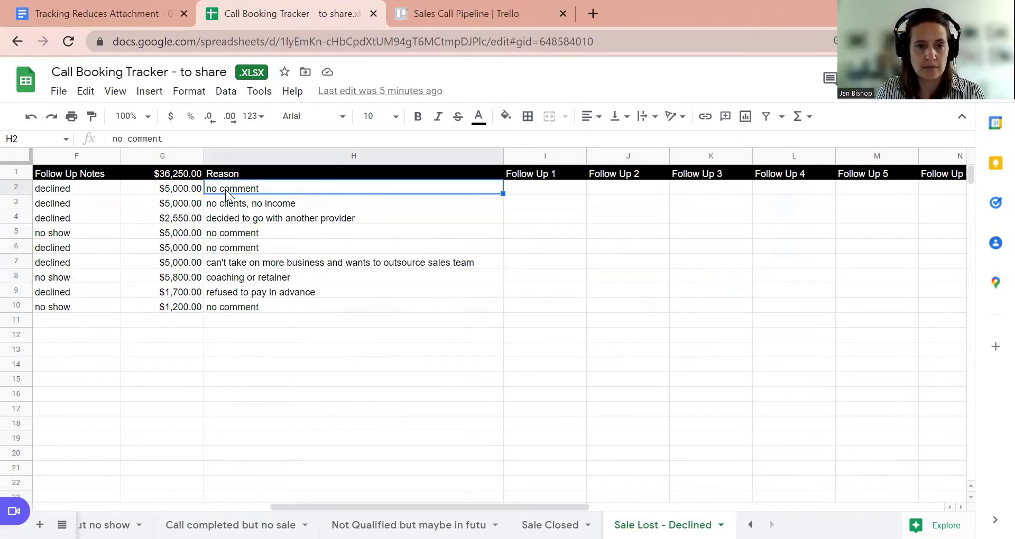
{"action": "left_click", "coordinate": [220, 205]}
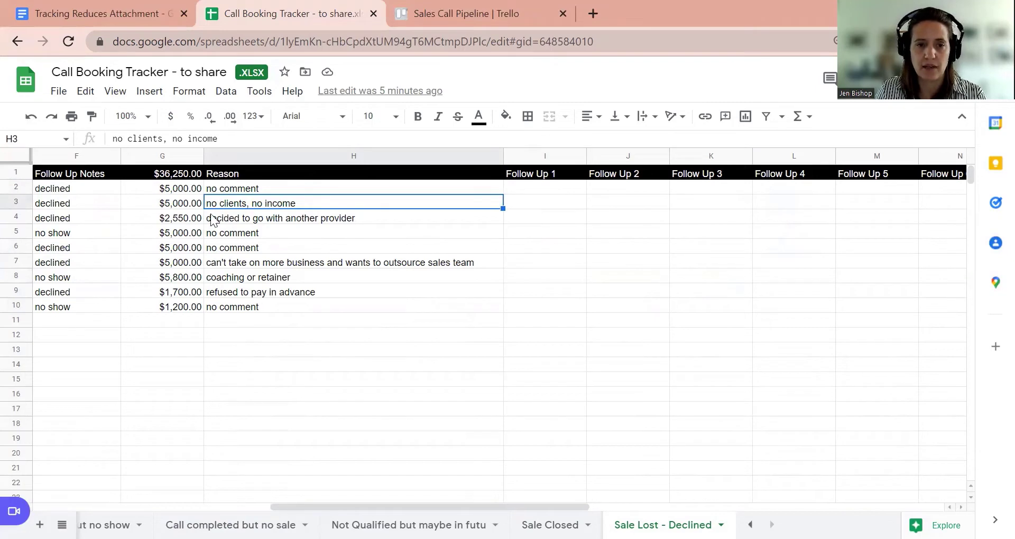
{"action": "left_click", "coordinate": [211, 217]}
{"action": "left_click", "coordinate": [241, 204]}
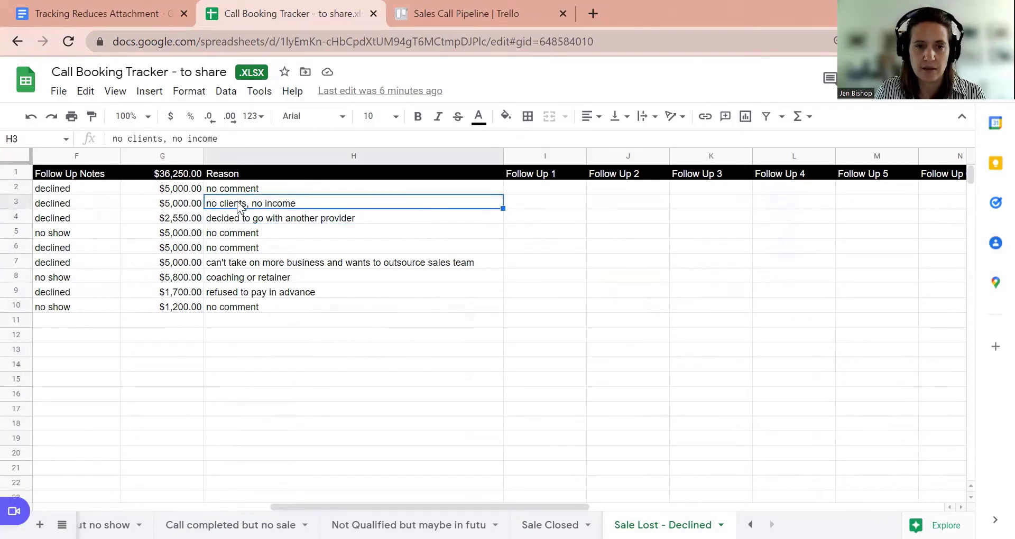
{"action": "left_click", "coordinate": [229, 221]}
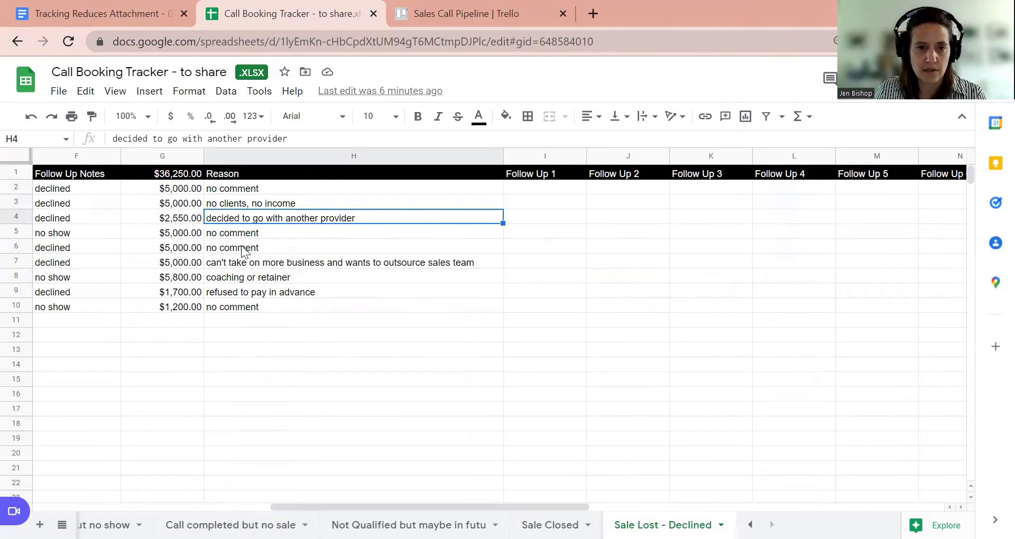
{"action": "left_click", "coordinate": [236, 267]}
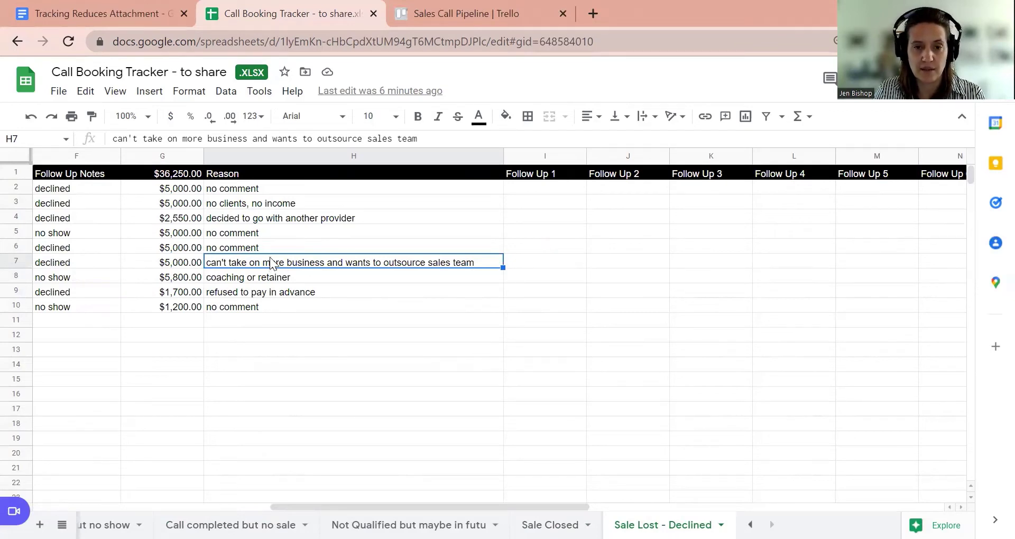
{"action": "left_click", "coordinate": [257, 292]}
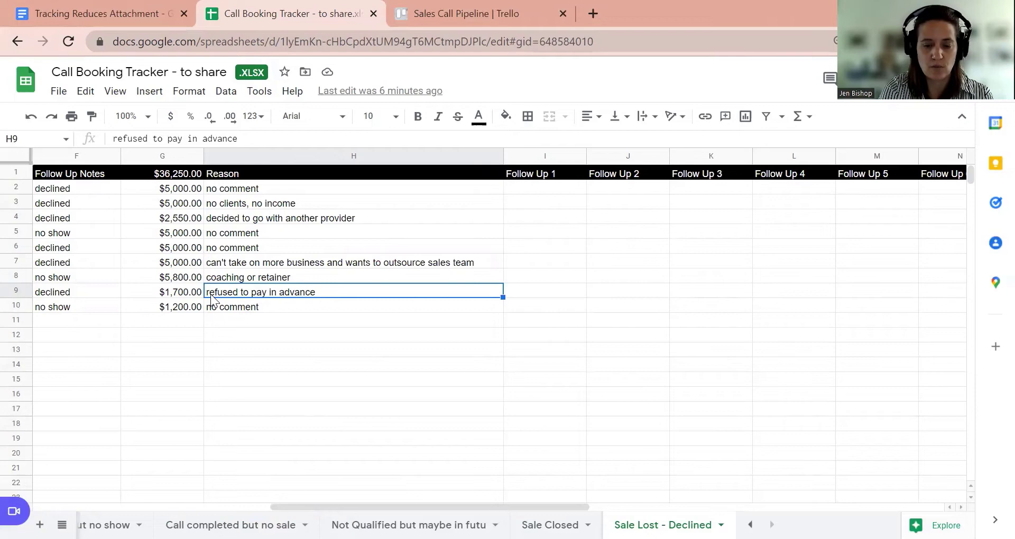
Return along row 9 to the Date column at the beginning of the "Sale Lost - Declined" sheet.
{"action": "key", "text": "Left"}
{"action": "key", "text": "Left"}
{"action": "key", "text": "Left"}
{"action": "key", "text": "Left"}
{"action": "key", "text": "Left"}
{"action": "key", "text": "Left"}
{"action": "key", "text": "Left"}
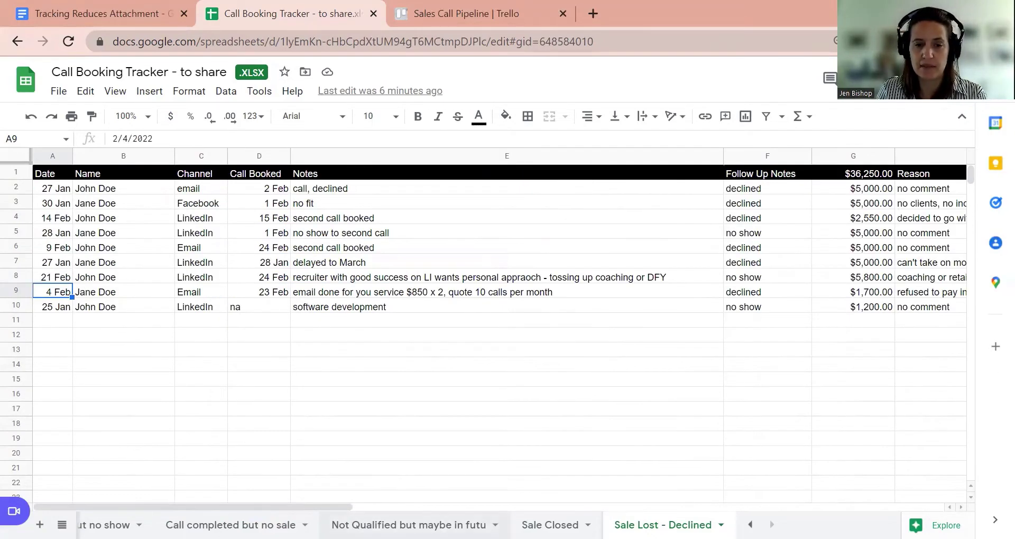
Revisit the "Sale Closed", "Yes to call but no call booked", "Call booked but no show" and "Call completed but no sale" sheets.
{"action": "left_click", "coordinate": [549, 525]}
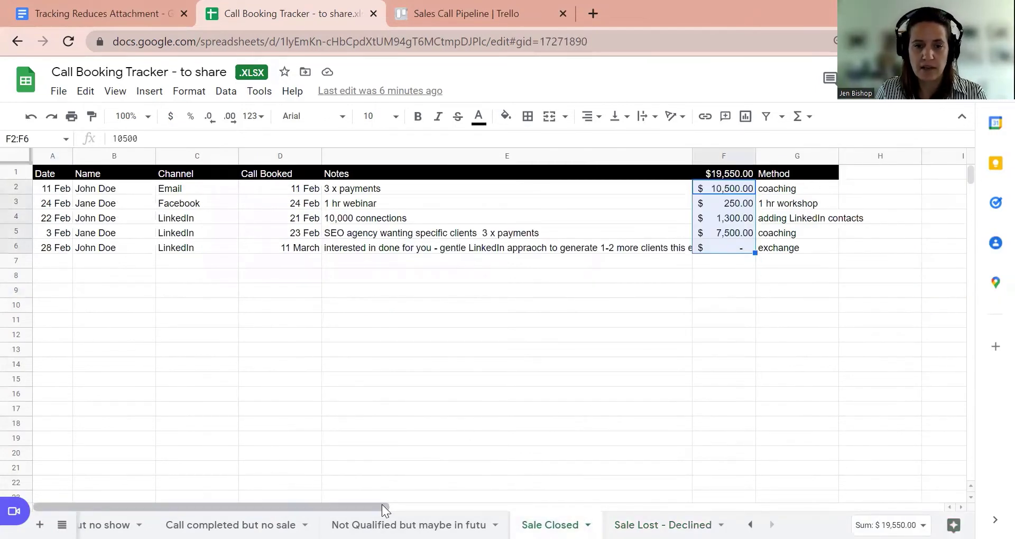
{"action": "left_click", "coordinate": [750, 525]}
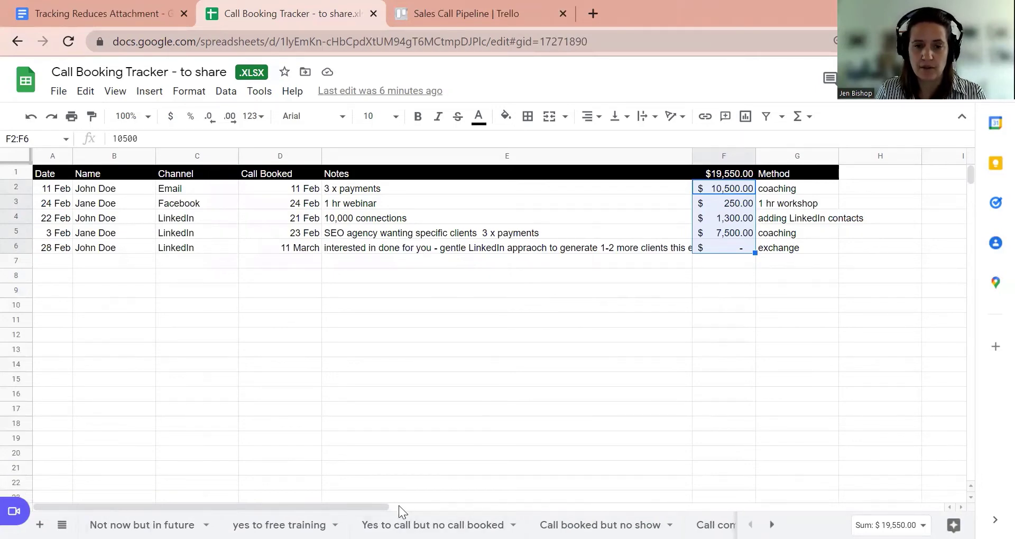
{"action": "mouse_move", "coordinate": [386, 507]}
{"action": "left_mouse_down"}
{"action": "mouse_move", "coordinate": [561, 507]}
{"action": "mouse_move", "coordinate": [387, 507]}
{"action": "left_mouse_up"}
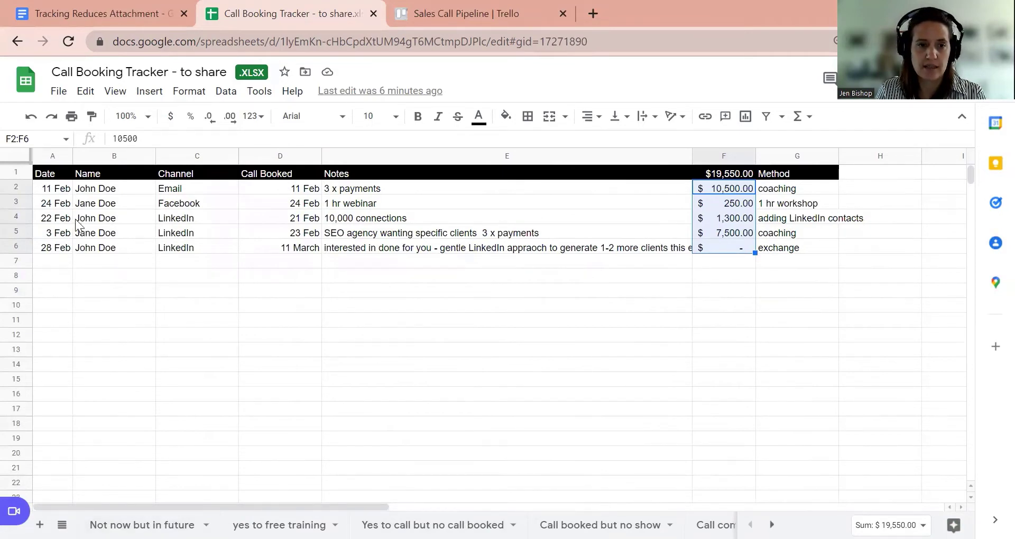
{"action": "left_click", "coordinate": [433, 525]}
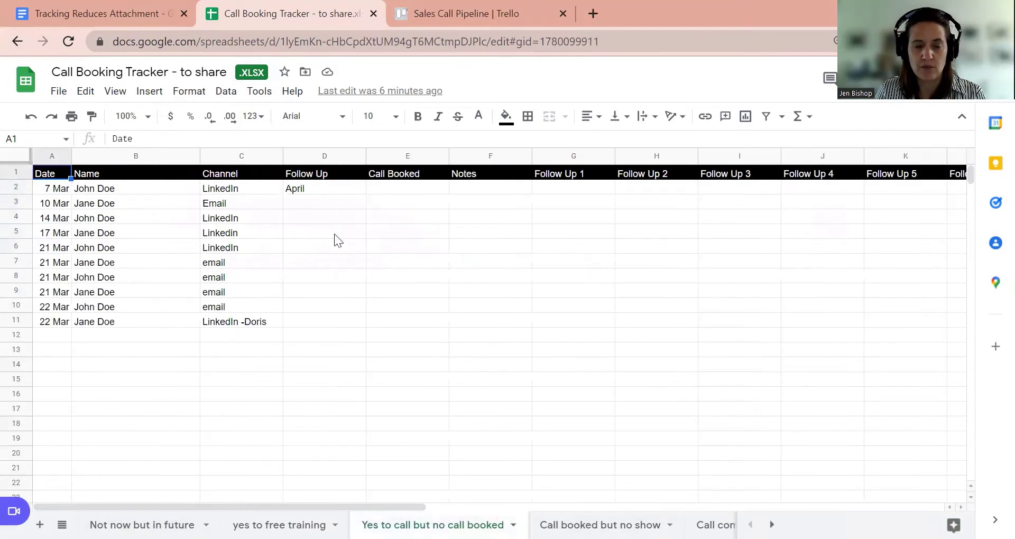
{"action": "left_click", "coordinate": [600, 525]}
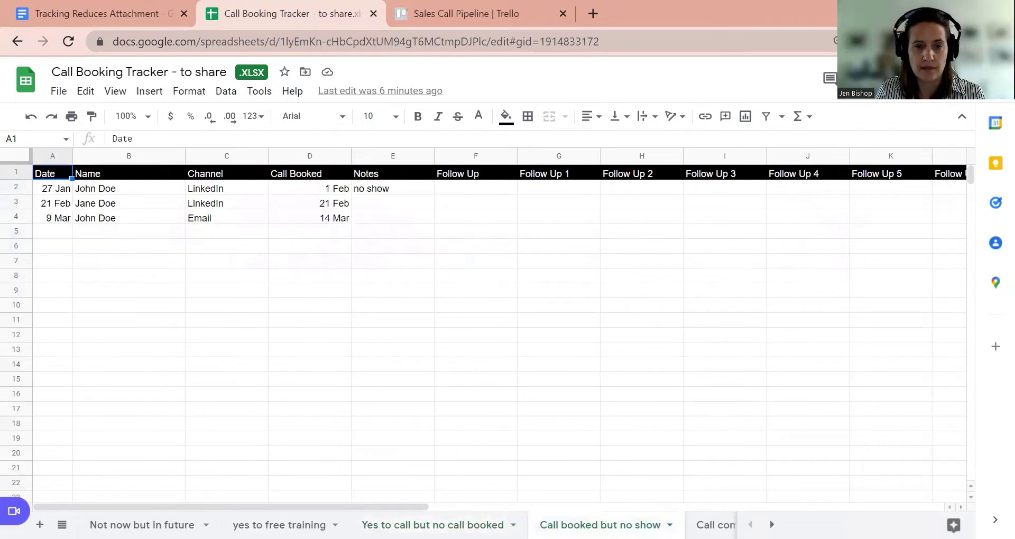
{"action": "left_click", "coordinate": [713, 525]}
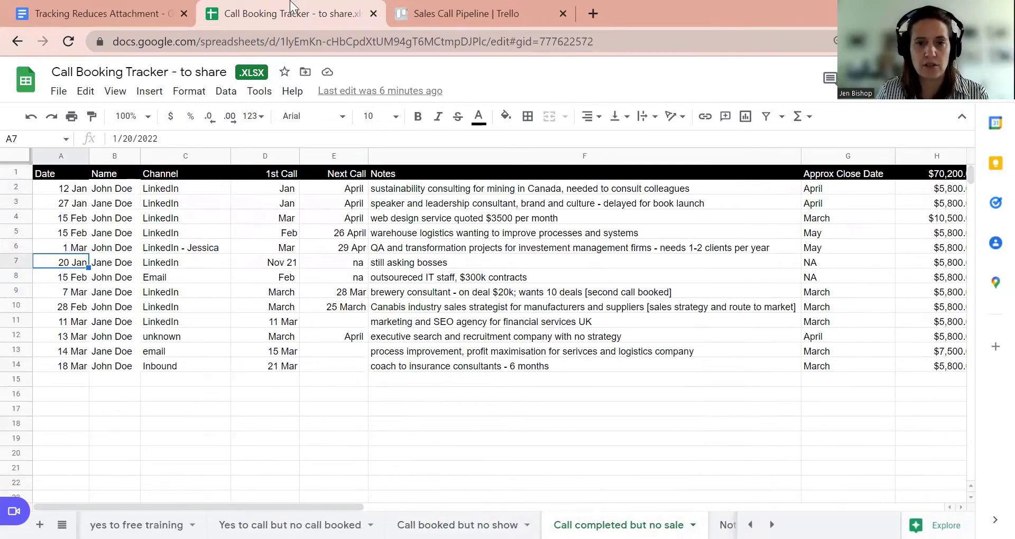
Switch to the "Sales Call Pipeline" board in Trello and review its lists from "Not Now Maybe Later" to "Sale Closed WON".
{"action": "left_click", "coordinate": [478, 13]}
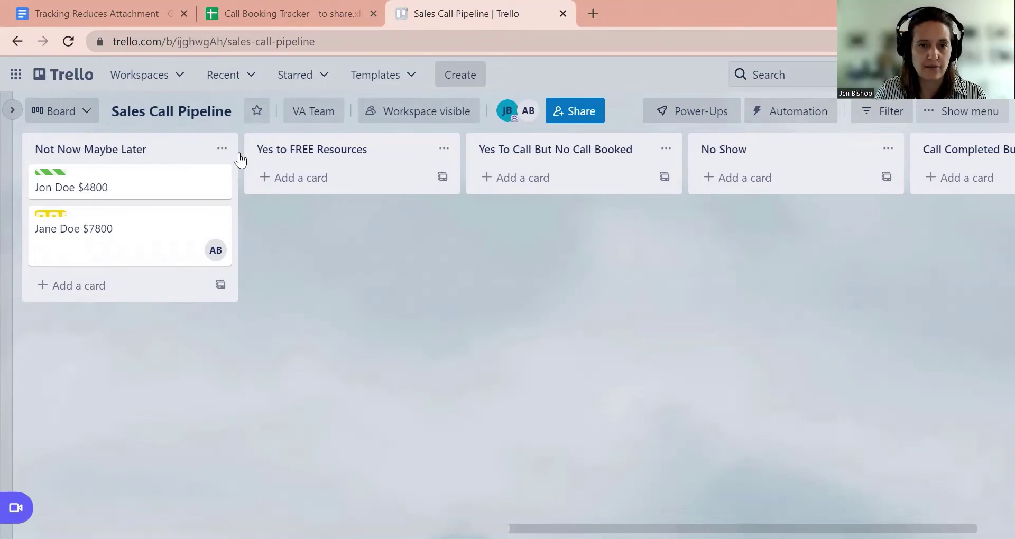
{"action": "left_click", "coordinate": [301, 13]}
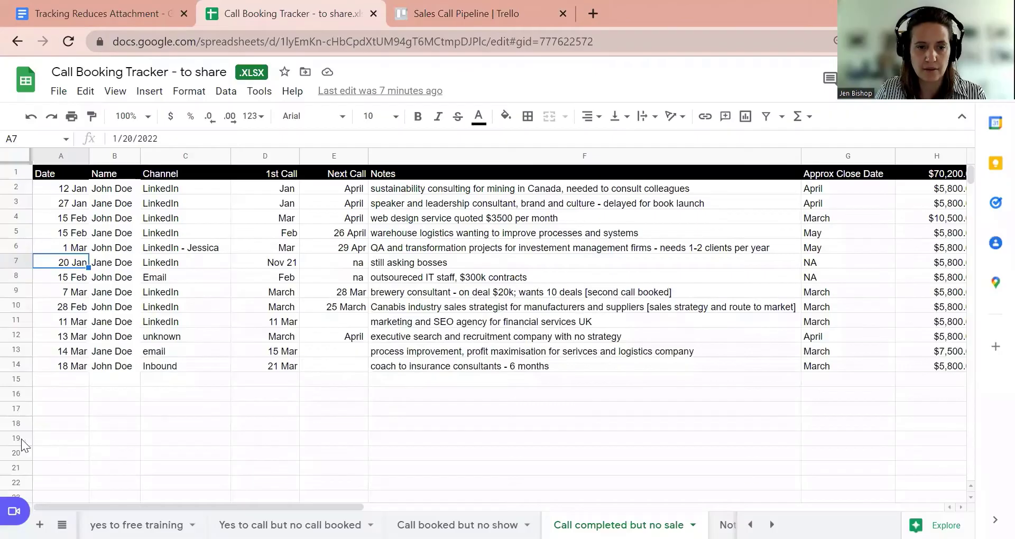
{"action": "left_click", "coordinate": [460, 20]}
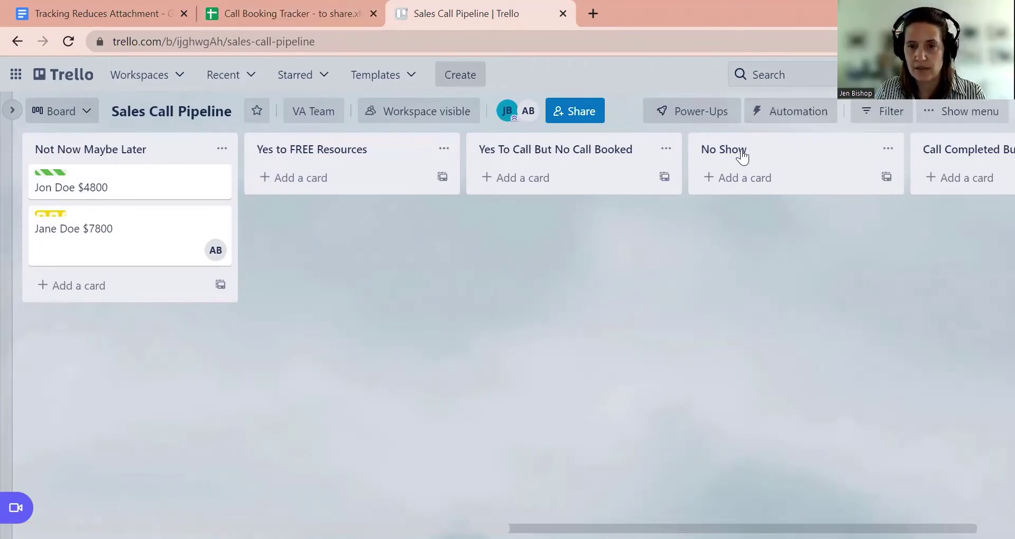
{"action": "left_click", "coordinate": [947, 150]}
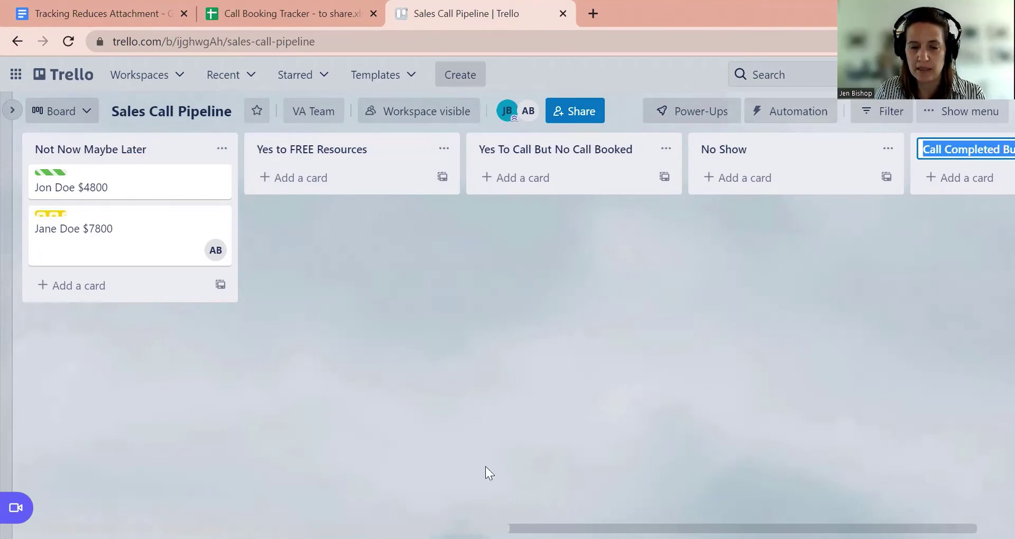
{"action": "scroll", "coordinate": [489, 473], "scroll_direction": "right", "scroll_amount": 10}
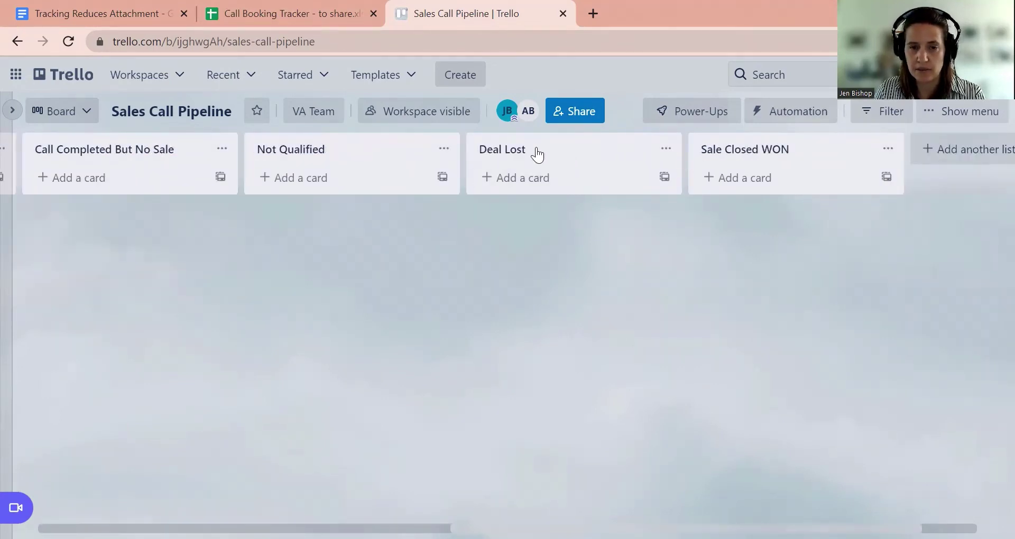
{"action": "scroll", "coordinate": [508, 317], "scroll_direction": "left", "scroll_amount": 10}
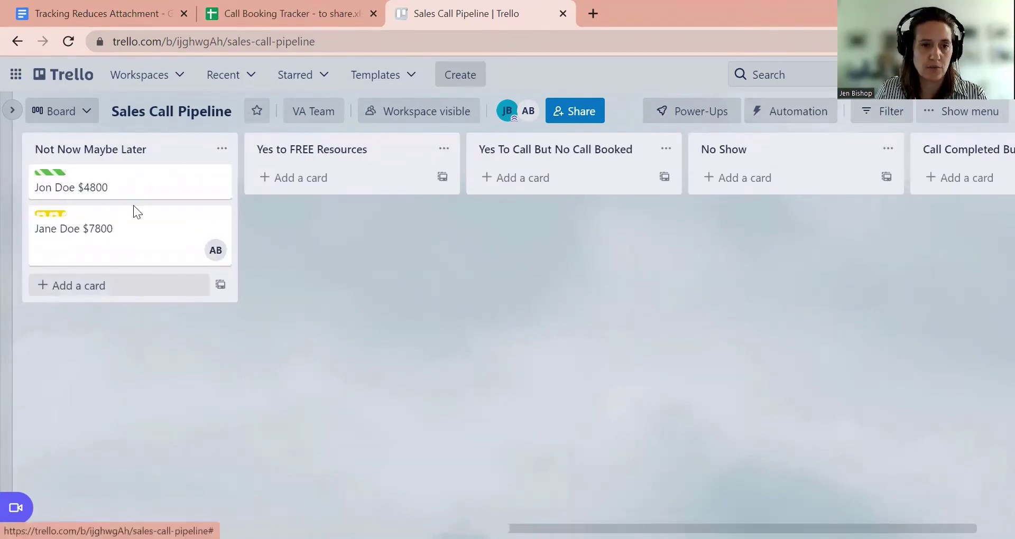
Open the $4800 card in "Not Now Maybe Later" and examine its label, description field and member choices.
{"action": "left_click", "coordinate": [80, 288]}
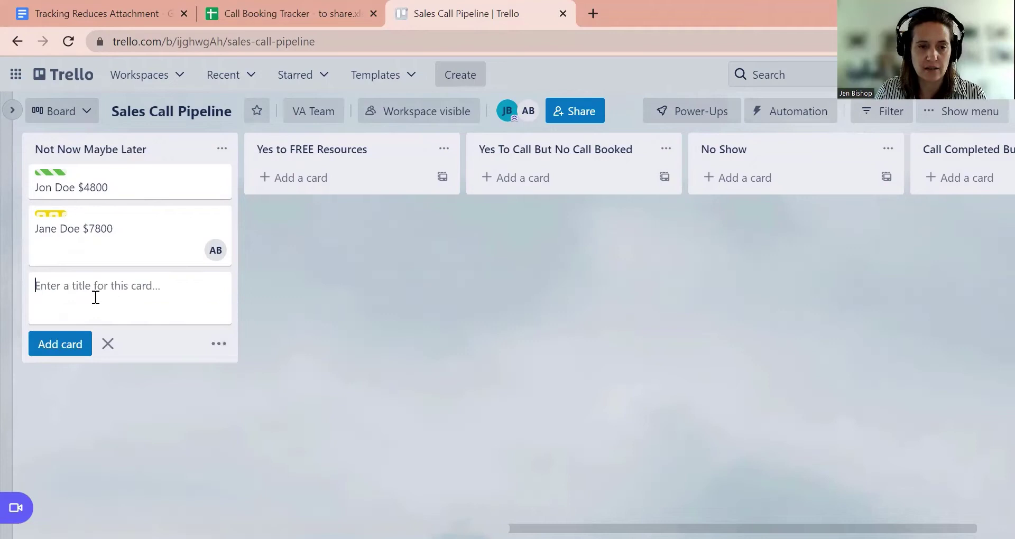
{"action": "left_click", "coordinate": [150, 192]}
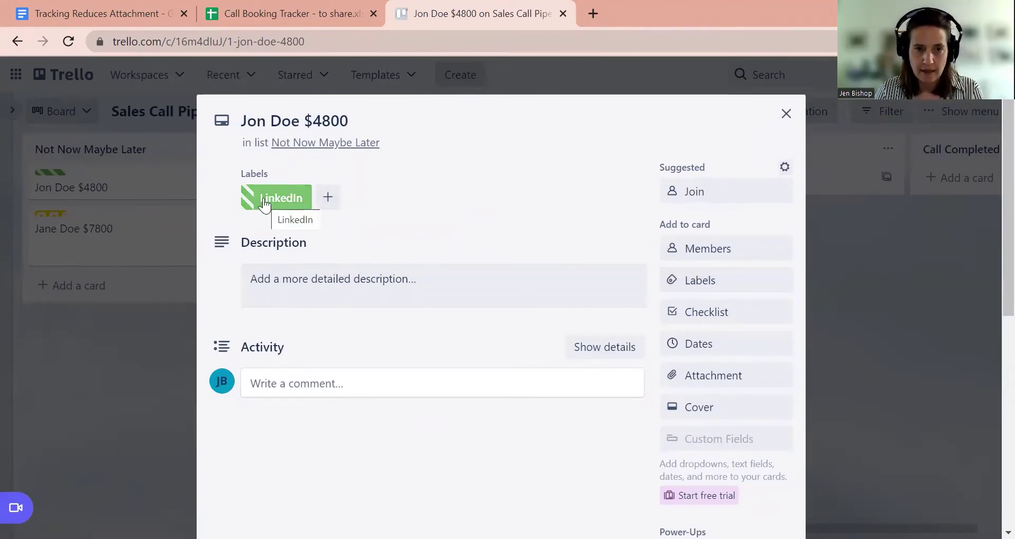
{"action": "left_click", "coordinate": [274, 280]}
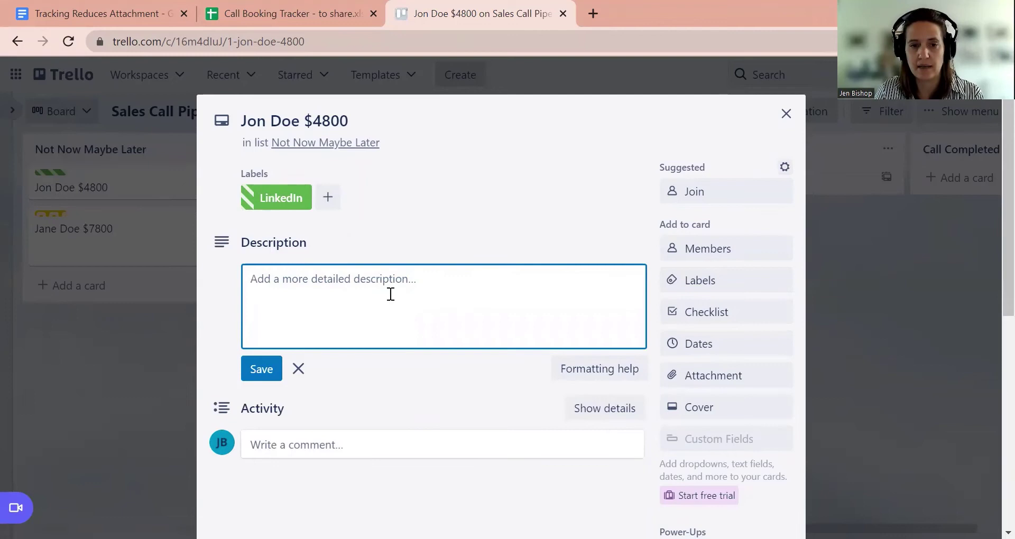
{"action": "left_click", "coordinate": [299, 370]}
{"action": "left_click", "coordinate": [692, 249]}
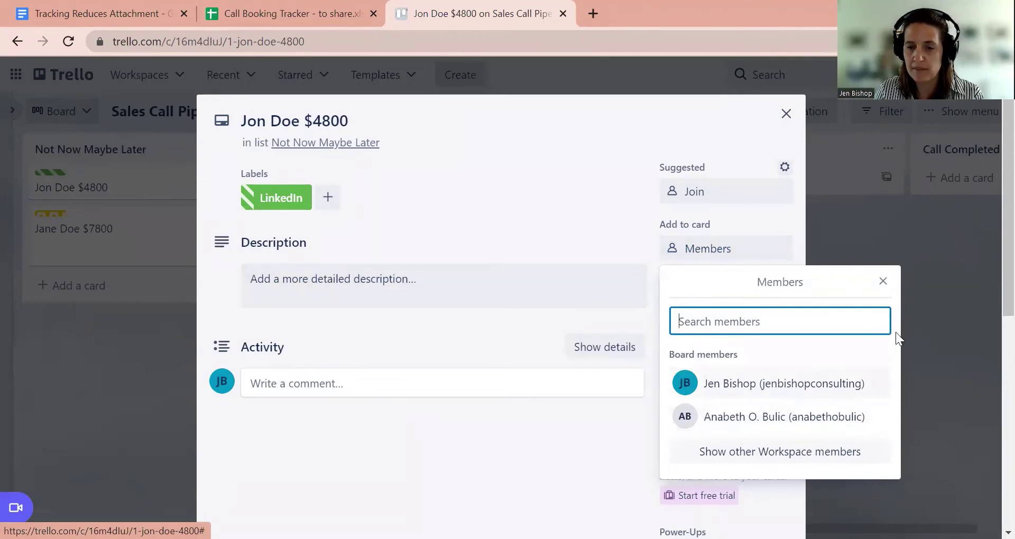
{"action": "left_click", "coordinate": [883, 282]}
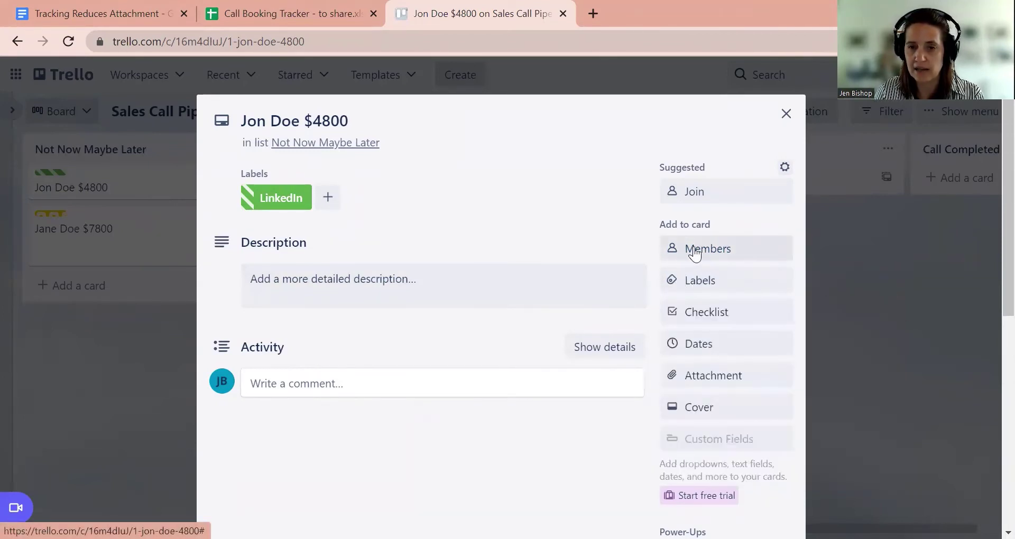
Review the due date and reminder options of the $4800 card without saving a date, and close the card.
{"action": "left_click", "coordinate": [707, 351]}
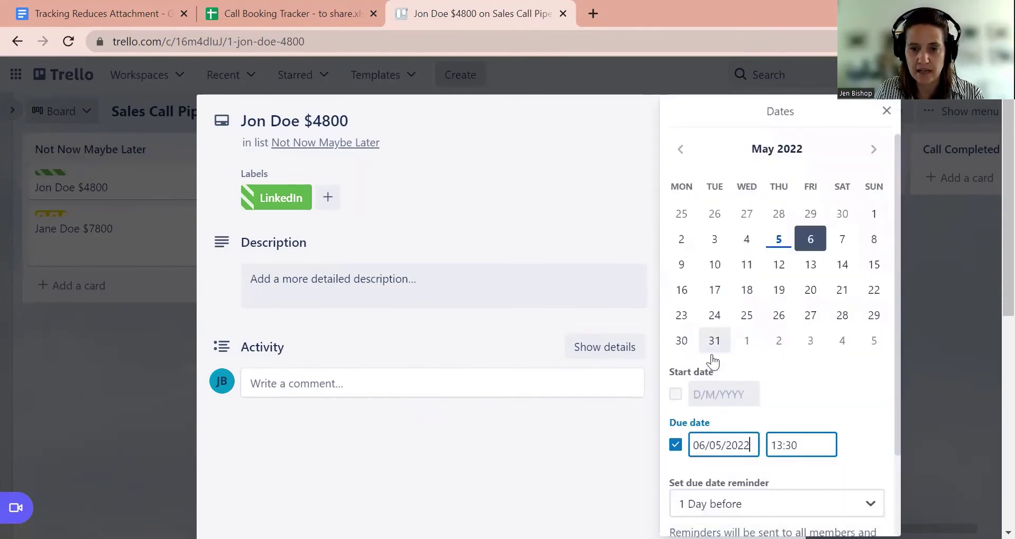
{"action": "scroll", "coordinate": [805, 421], "scroll_direction": "down", "scroll_amount": 2}
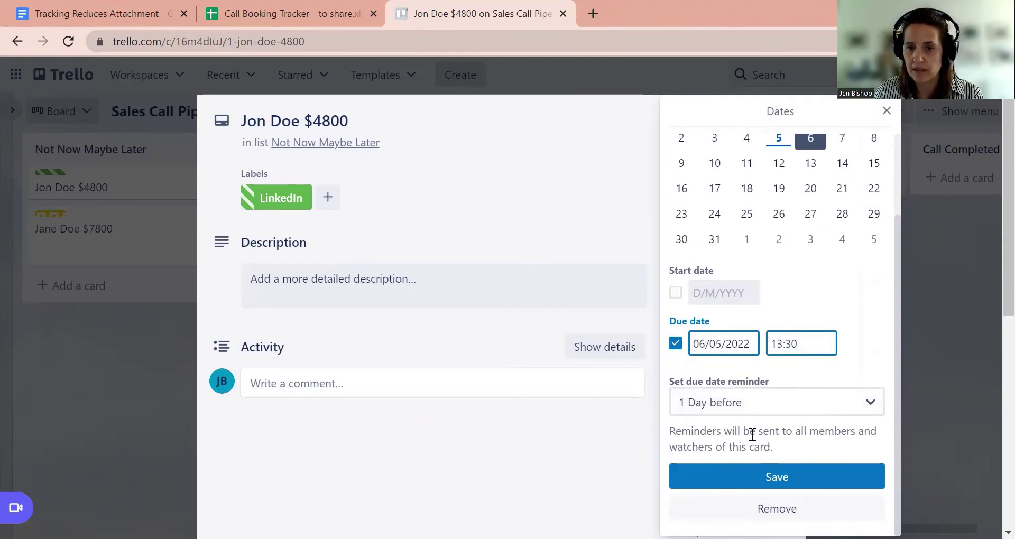
{"action": "scroll", "coordinate": [778, 344], "scroll_direction": "up", "scroll_amount": 2}
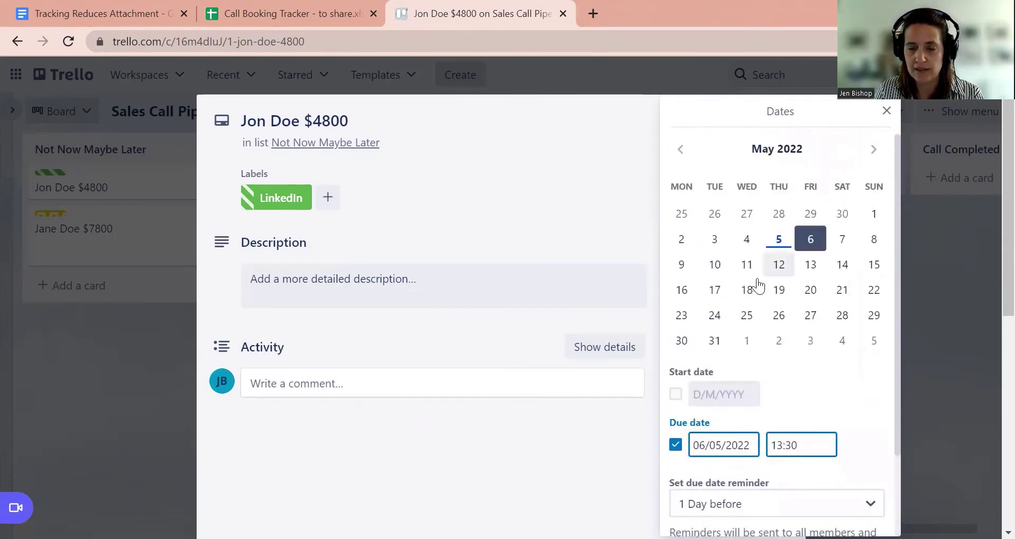
{"action": "left_click", "coordinate": [645, 234]}
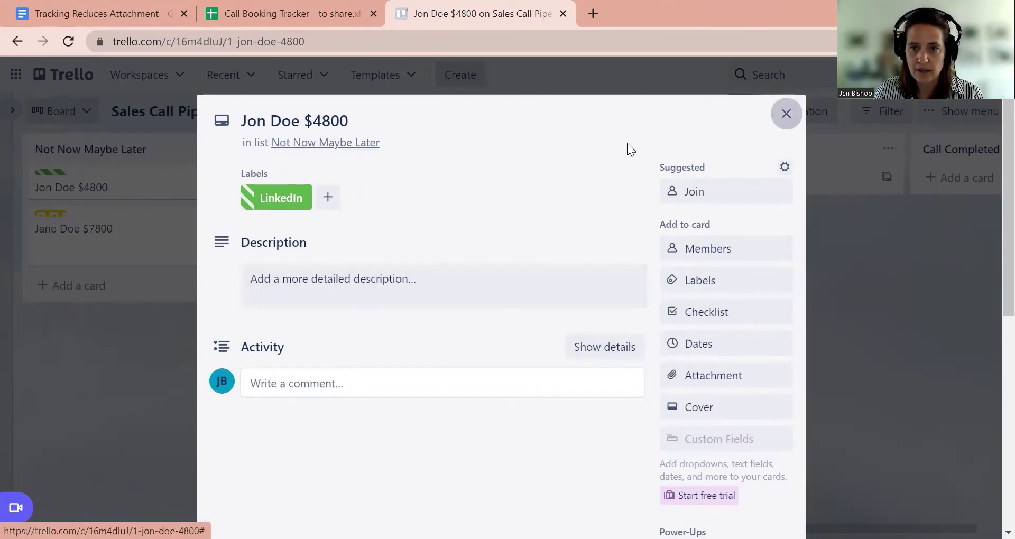
{"action": "left_click", "coordinate": [786, 114]}
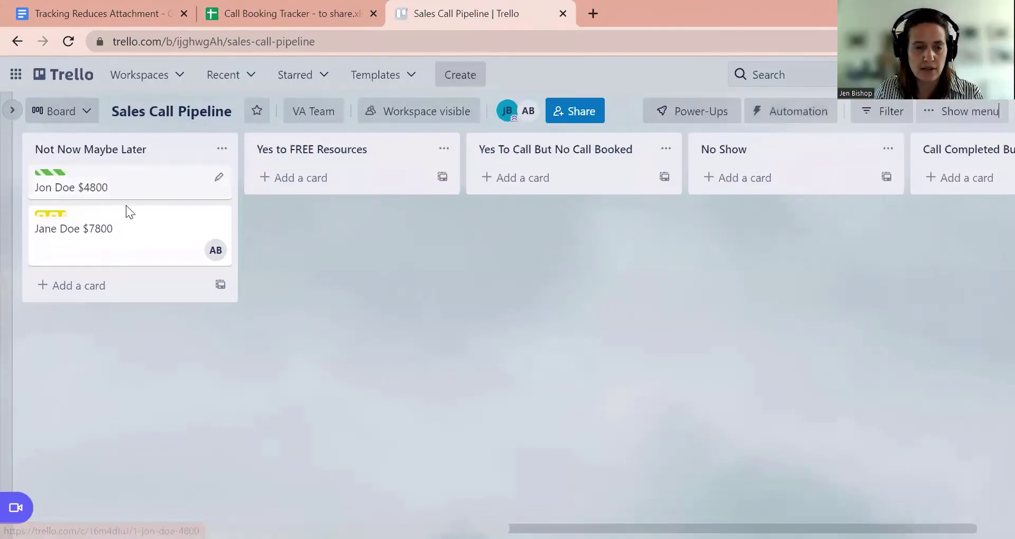
Switch back to the call booking tracker in Google Sheets and inspect the SUM formula in H1 and the amounts below it.
{"action": "left_click", "coordinate": [325, 8]}
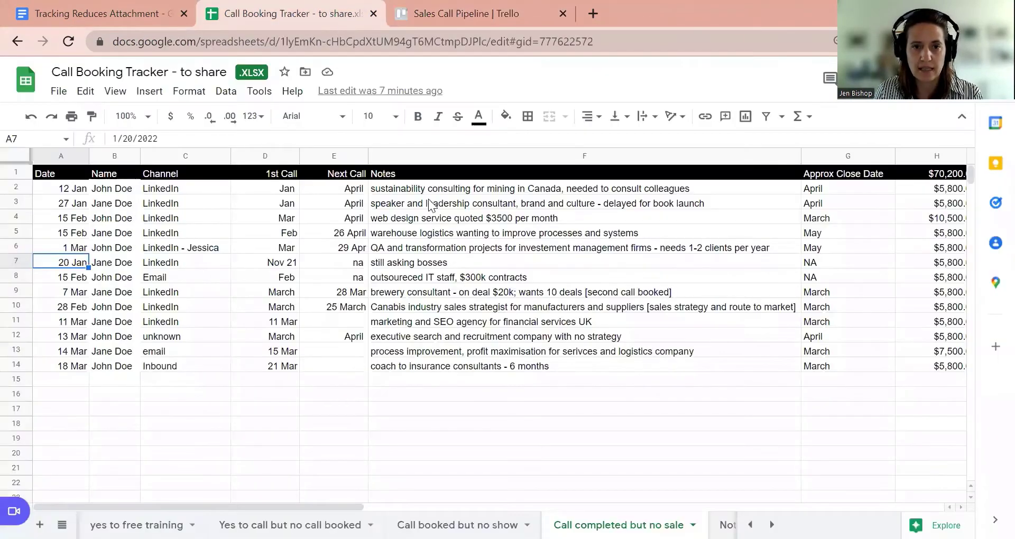
{"action": "left_click", "coordinate": [932, 178]}
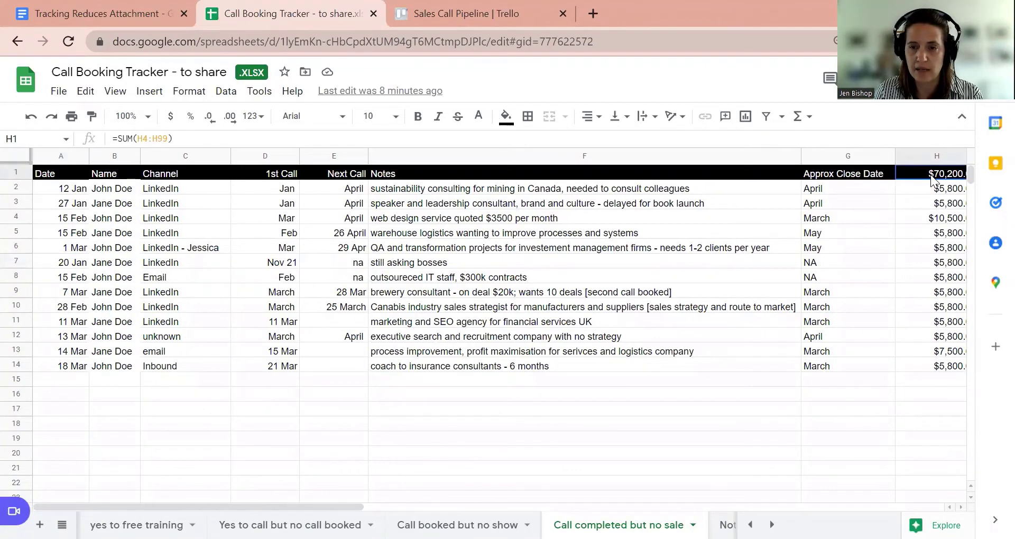
{"action": "left_click_drag", "start_coordinate": [930, 191], "coordinate": [926, 380]}
{"action": "left_click", "coordinate": [932, 173]}
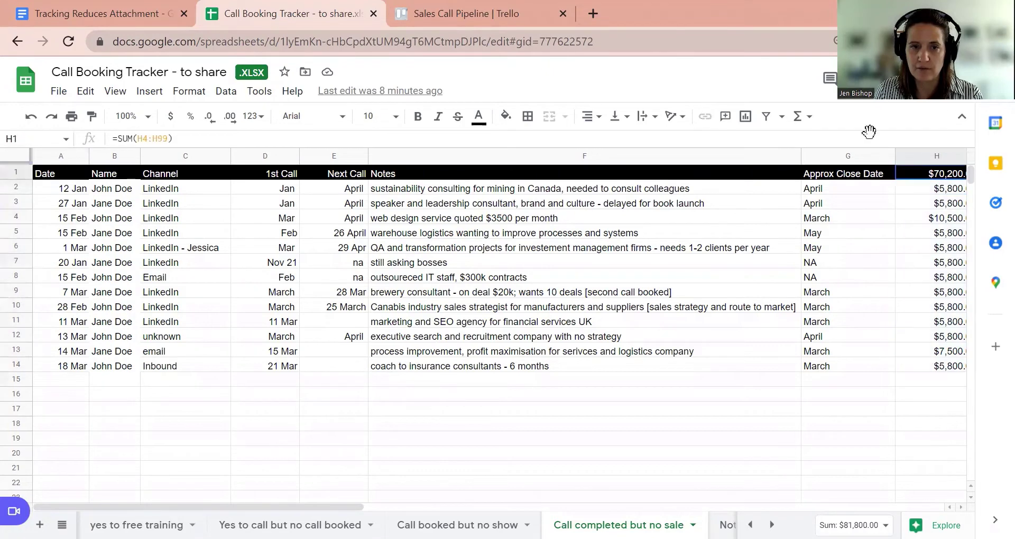
Return to the Trello board and review the $7800 card's assigned member, date options and description field.
{"action": "left_click", "coordinate": [446, 14]}
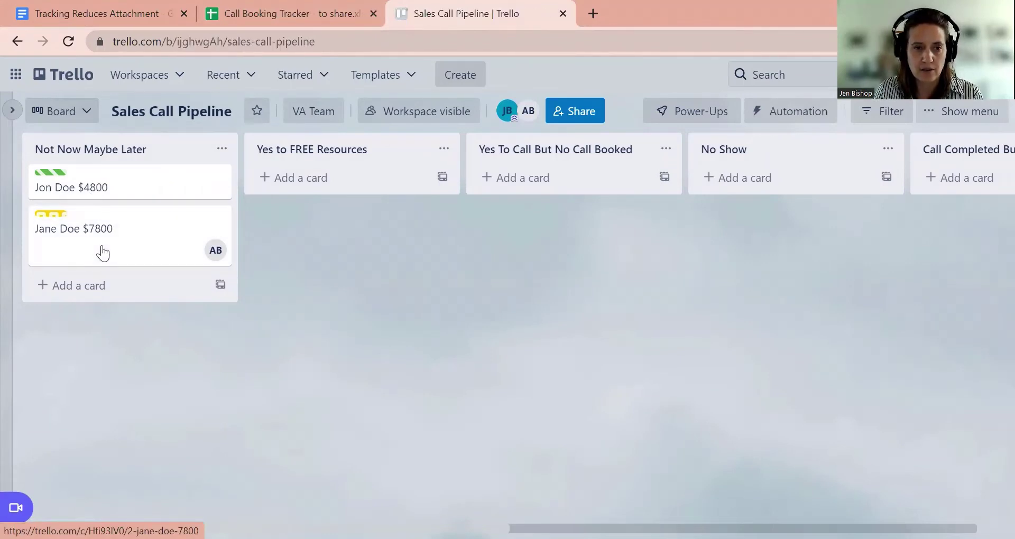
{"action": "left_click", "coordinate": [216, 250]}
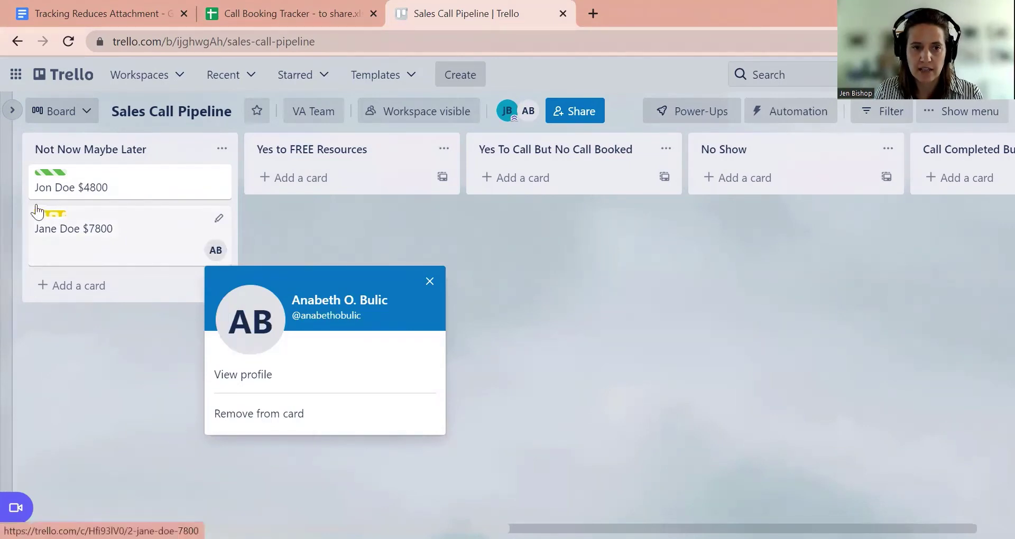
{"action": "left_click", "coordinate": [138, 232]}
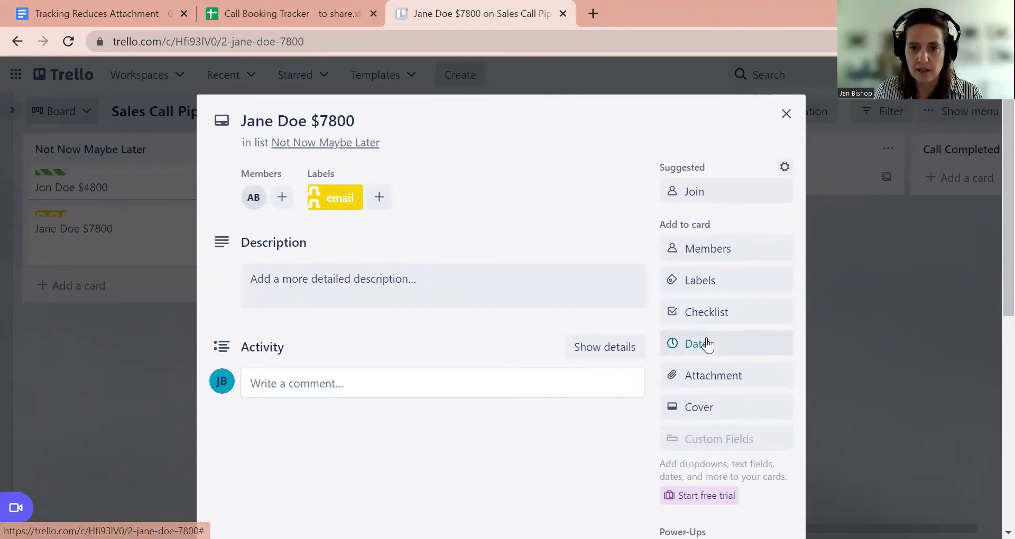
{"action": "left_click", "coordinate": [687, 344]}
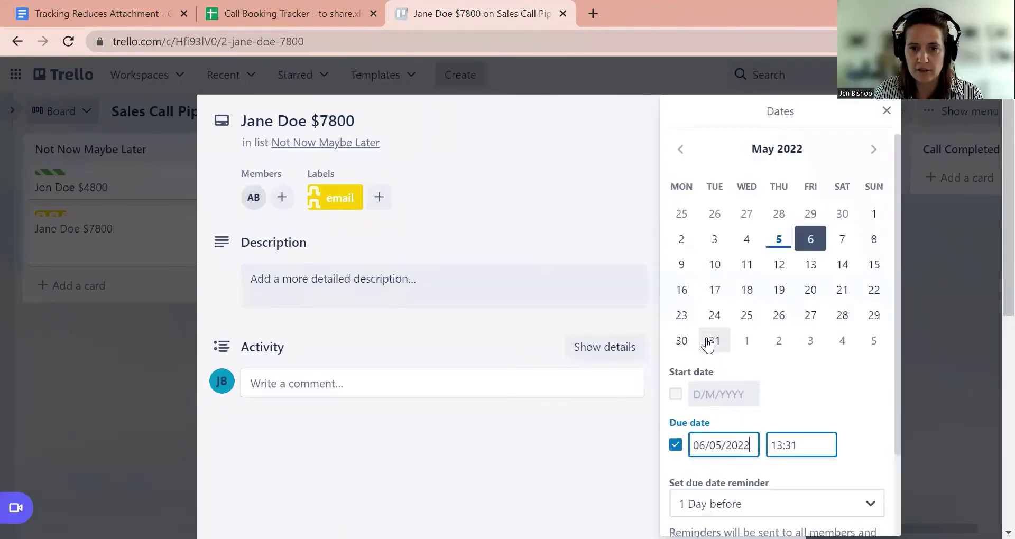
{"action": "left_click", "coordinate": [563, 304]}
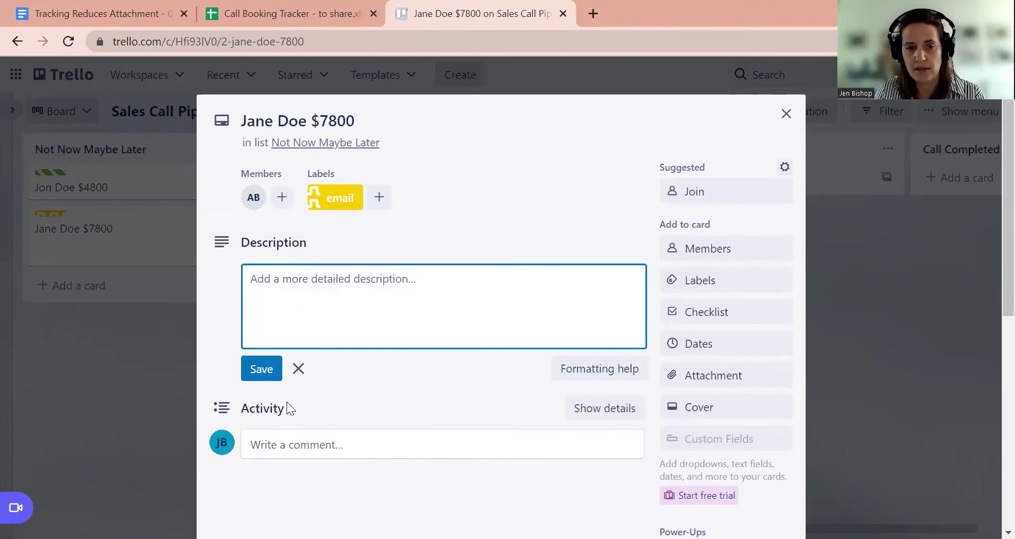
{"action": "left_click", "coordinate": [804, 181]}
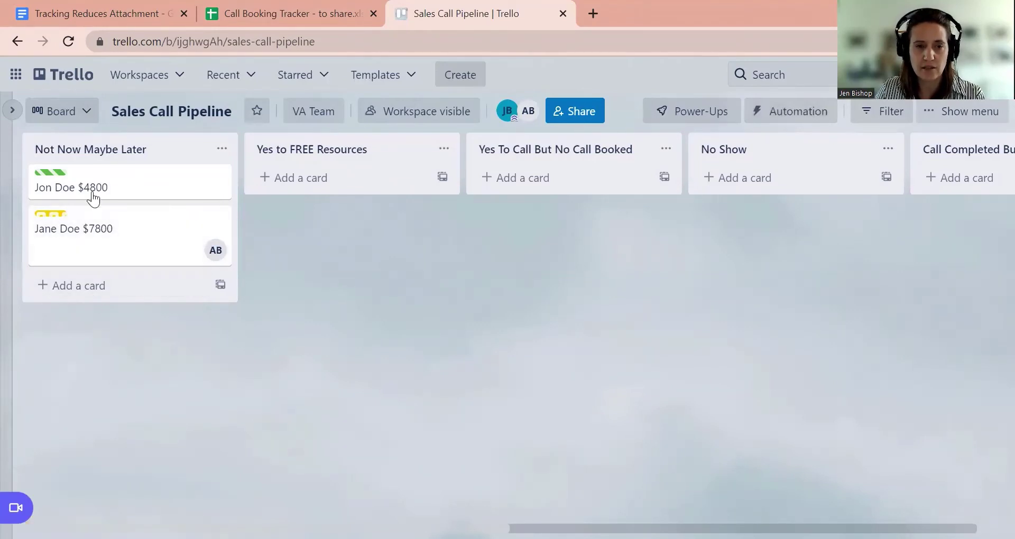
Move the $4800 card to "Call Completed But No Sale" and the $7800 card via "Yes To Call But No Call Booked" to "Sale Closed WON".
{"action": "left_click_drag", "start_coordinate": [83, 237], "coordinate": [540, 190]}
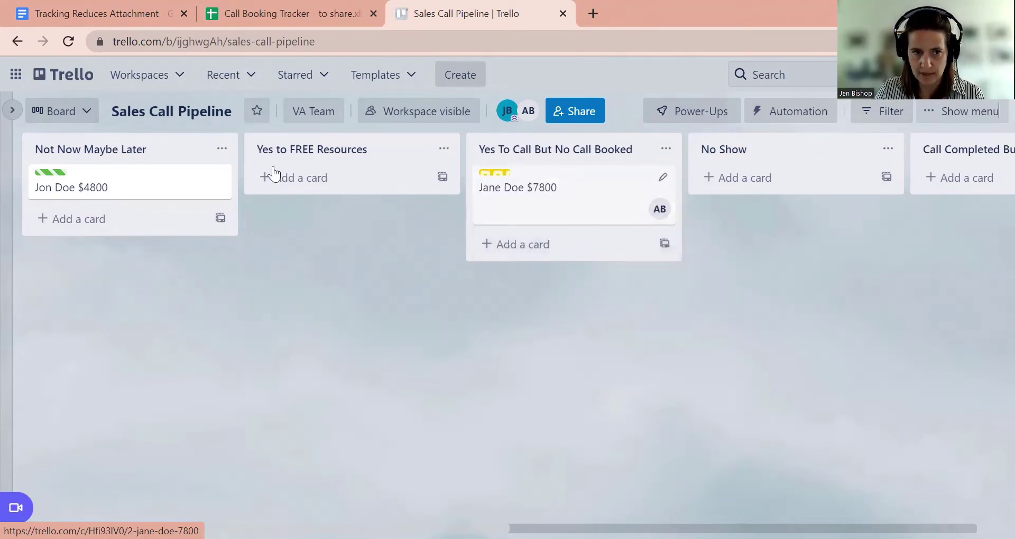
{"action": "left_click_drag", "start_coordinate": [108, 189], "coordinate": [594, 188]}
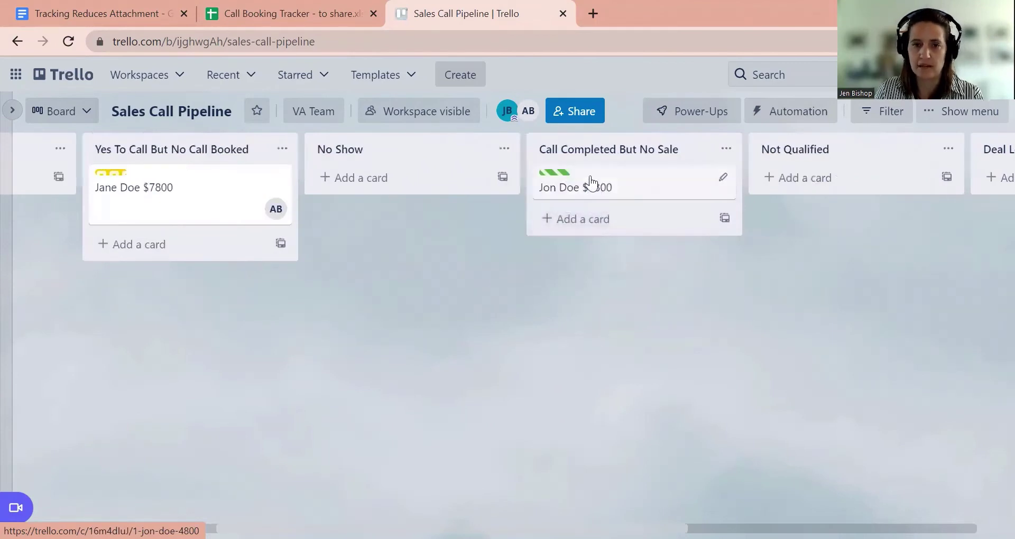
{"action": "left_click_drag", "start_coordinate": [191, 201], "coordinate": [804, 189]}
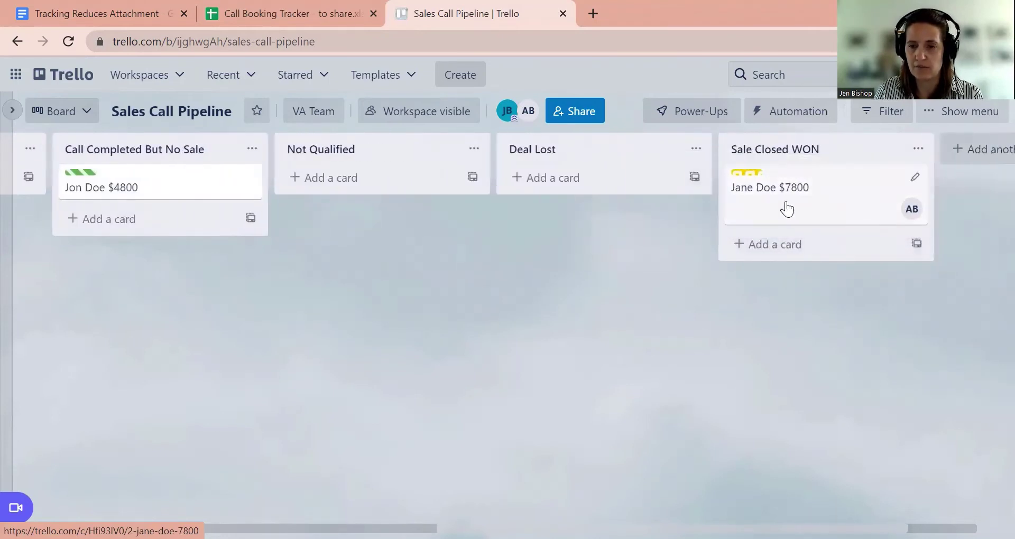
{"action": "left_click", "coordinate": [912, 210]}
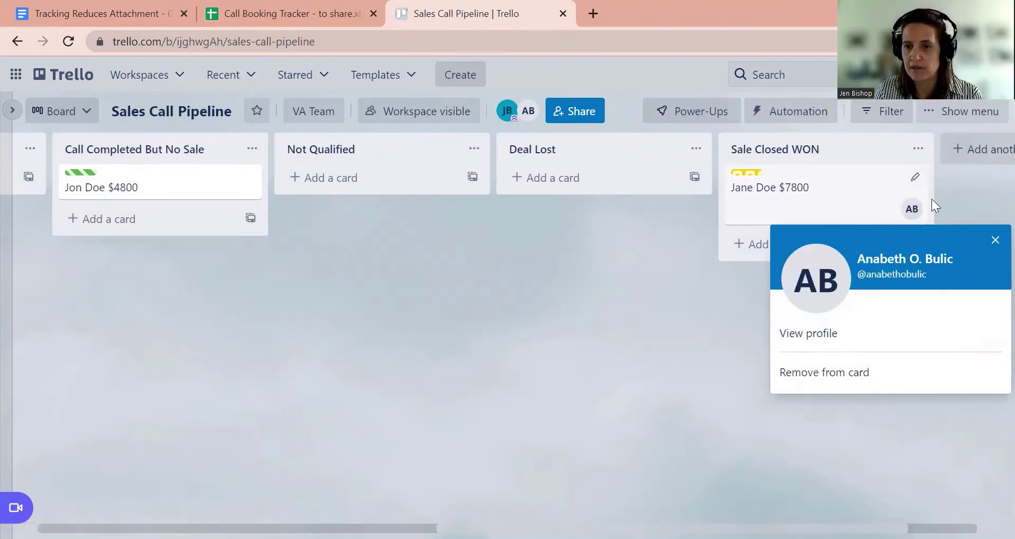
Close the member pop-up, then move the $7800 card to "Not Qualified" and the $4800 card to "Not Now Maybe Later".
{"action": "left_click", "coordinate": [995, 239]}
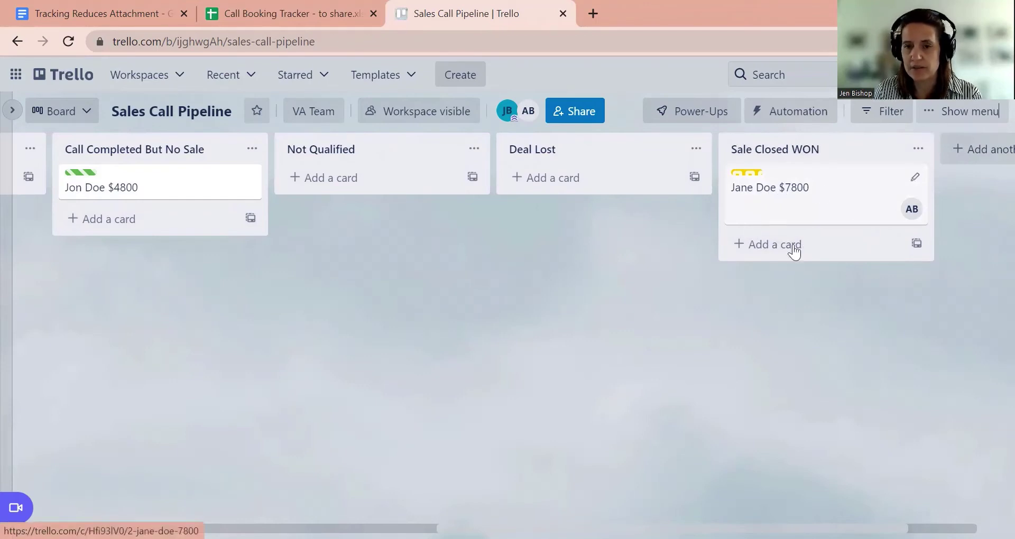
{"action": "left_click_drag", "start_coordinate": [798, 213], "coordinate": [335, 195]}
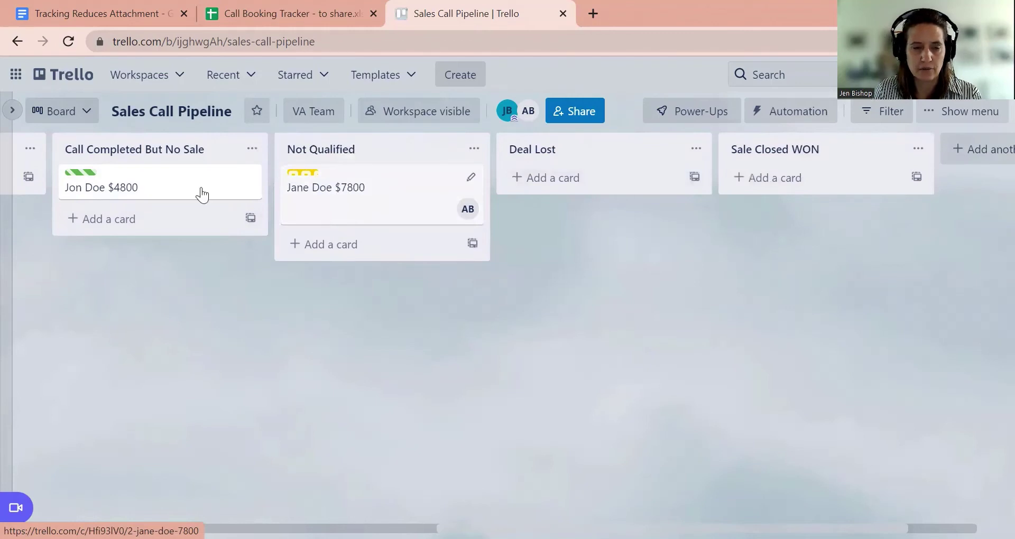
{"action": "scroll", "coordinate": [988, 210], "scroll_direction": "left", "scroll_amount": 10}
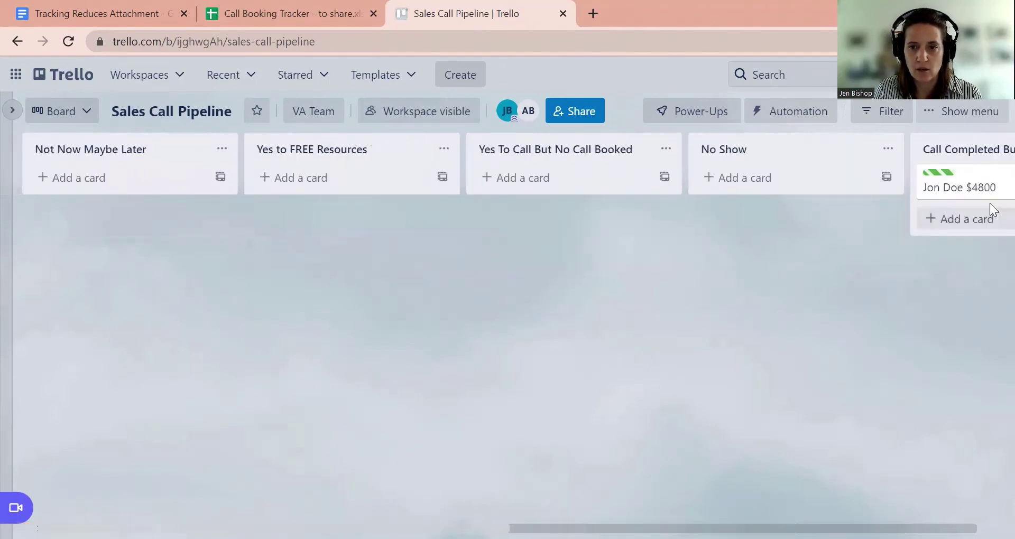
{"action": "left_click_drag", "start_coordinate": [934, 188], "coordinate": [27, 209]}
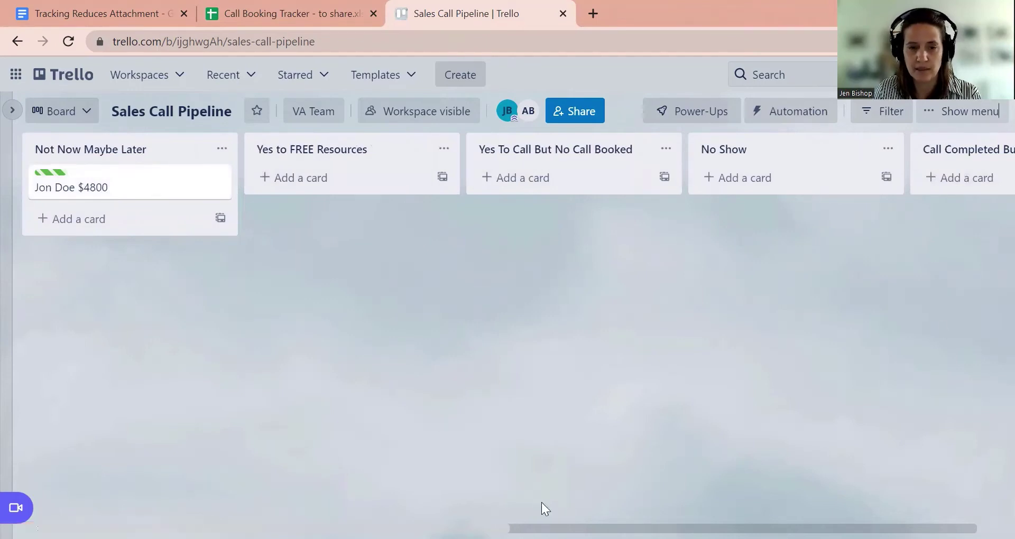
{"action": "scroll", "coordinate": [508, 317], "scroll_direction": "right", "scroll_amount": 10}
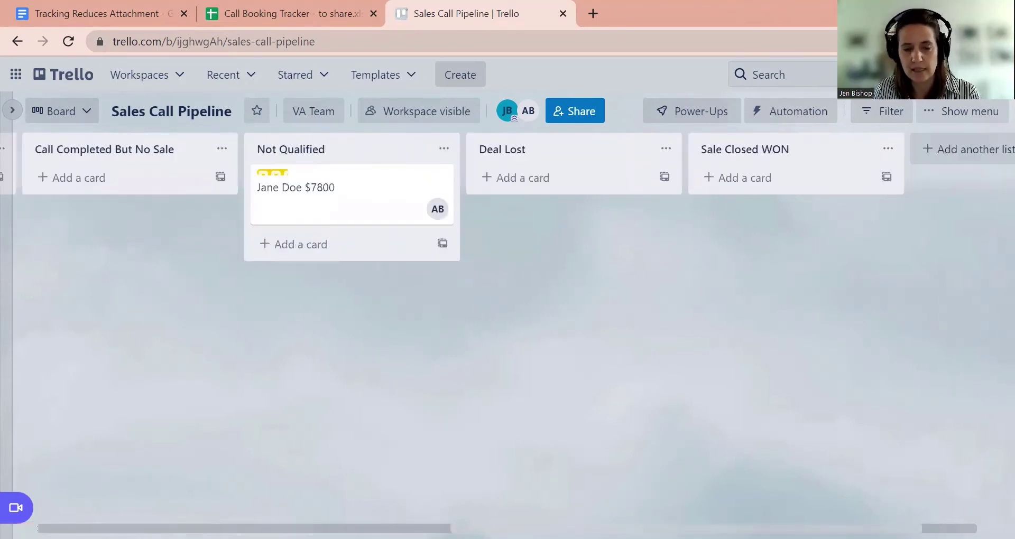
{"action": "scroll", "coordinate": [507, 317], "scroll_direction": "left", "scroll_amount": 10}
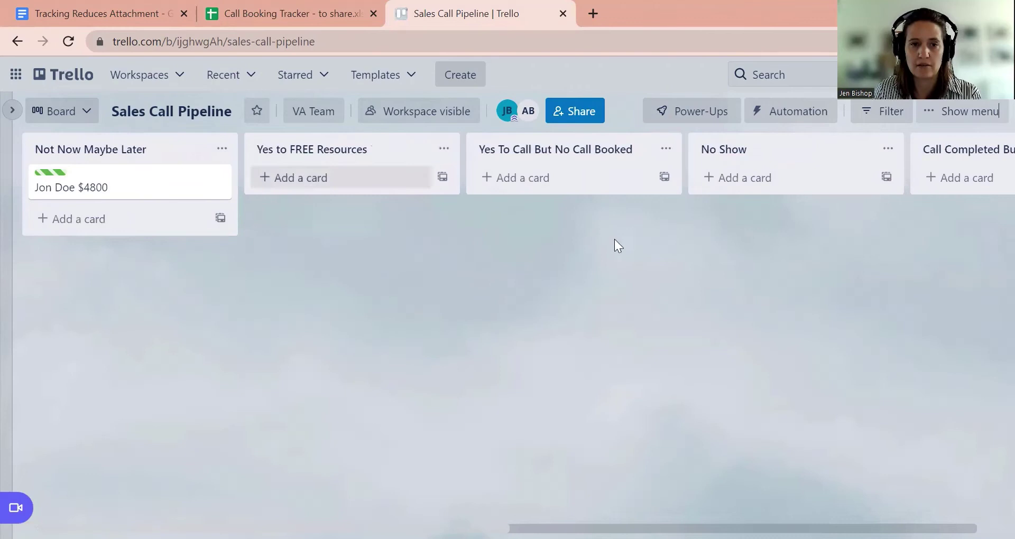